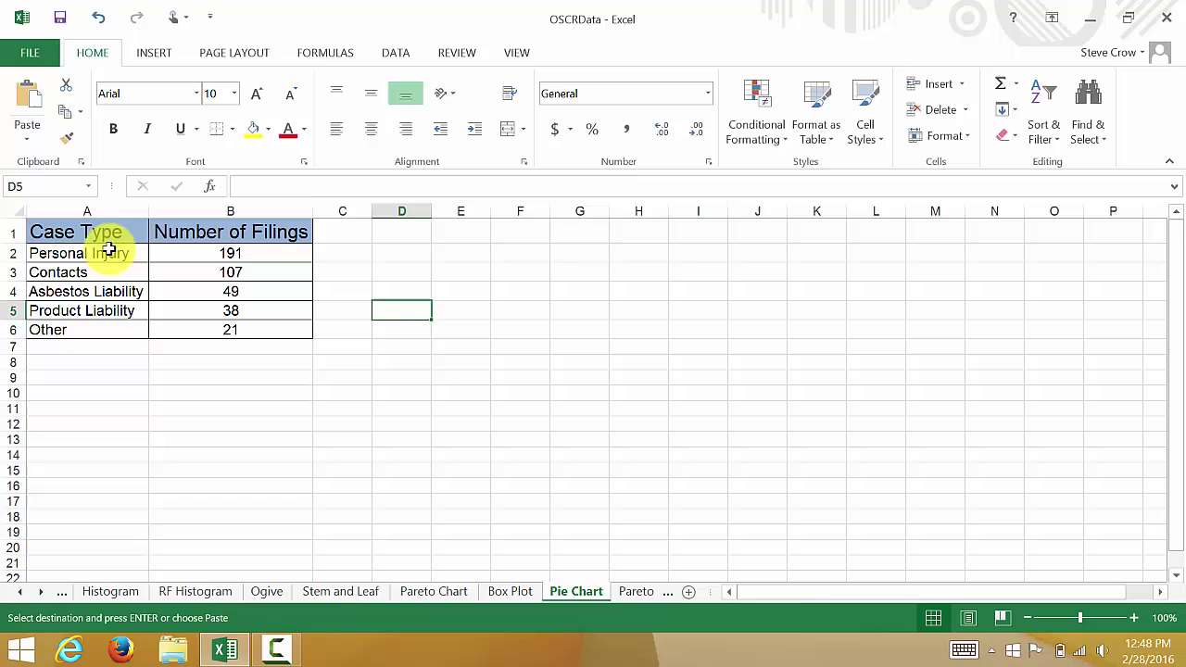
Step: Select the case types and filing counts (A2:B6) and insert a 2-D Pie chart
drag(231, 253, 230, 292)
click(232, 253)
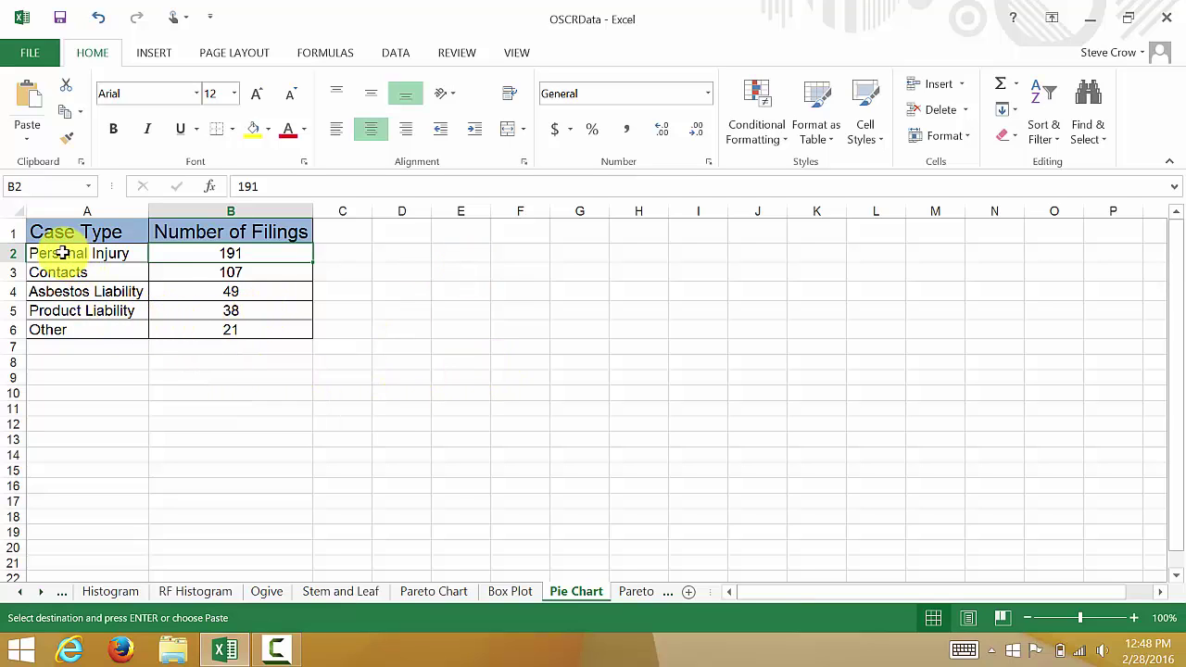
drag(62, 253, 207, 330)
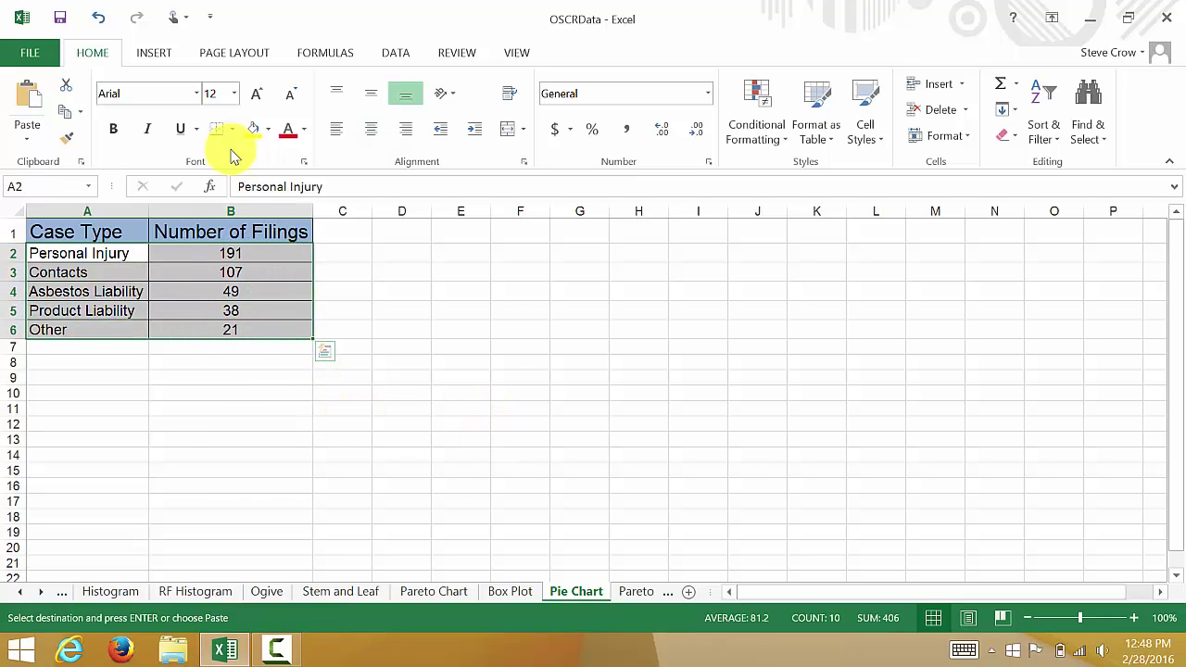
click(155, 53)
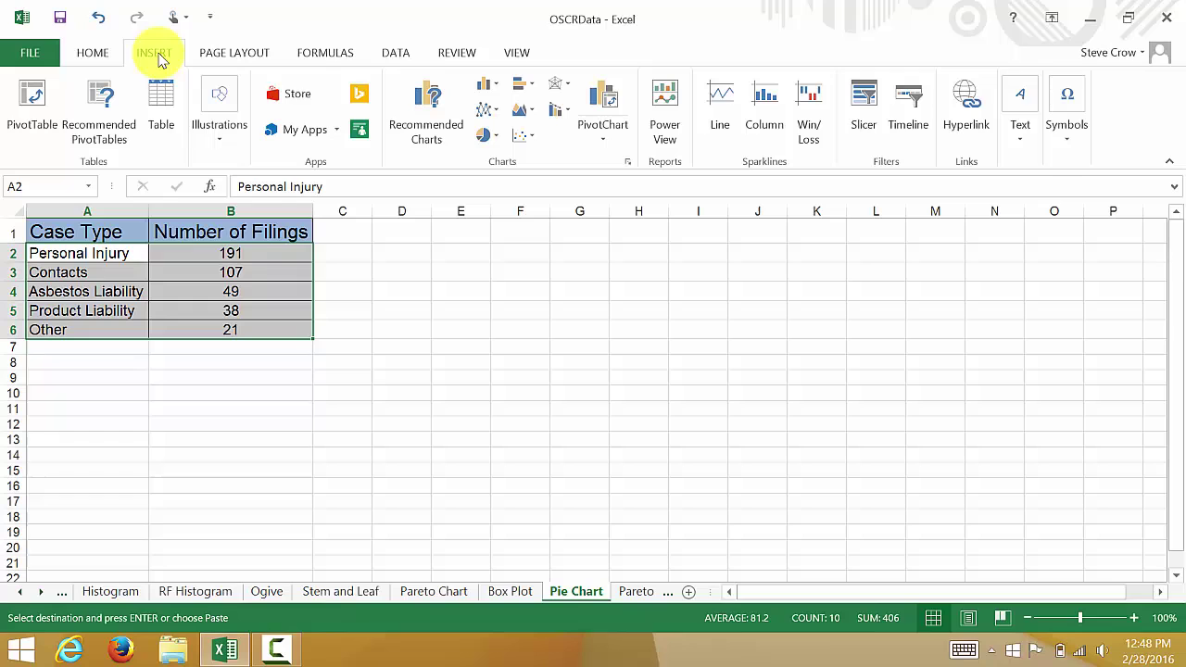
click(498, 139)
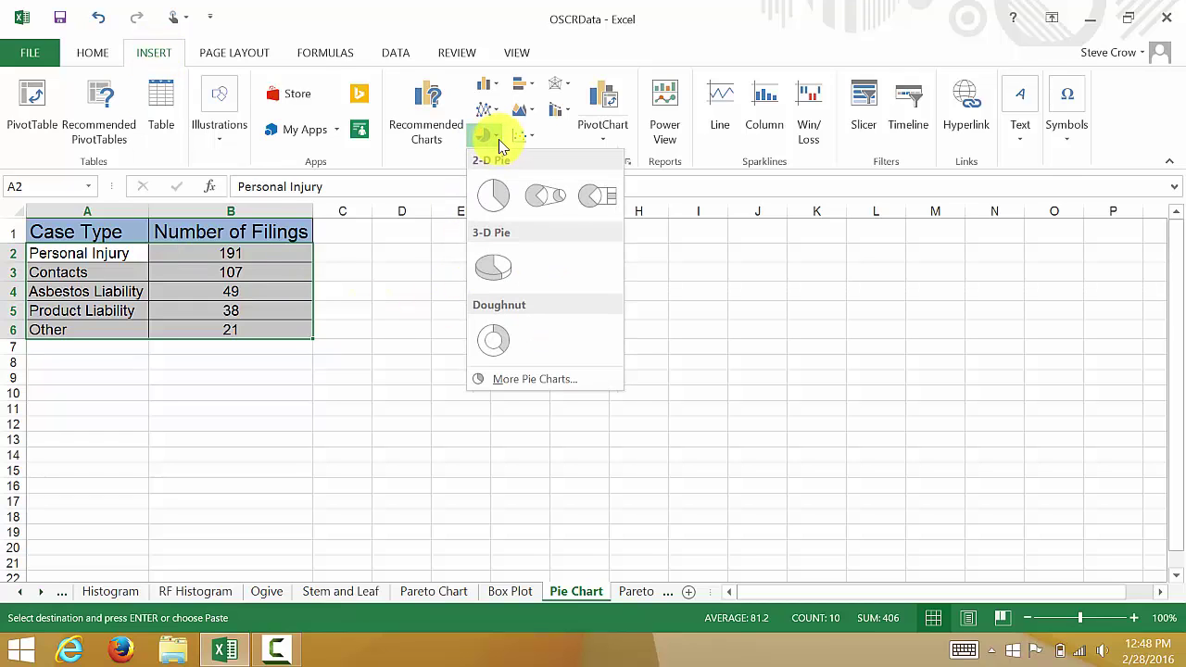
click(493, 198)
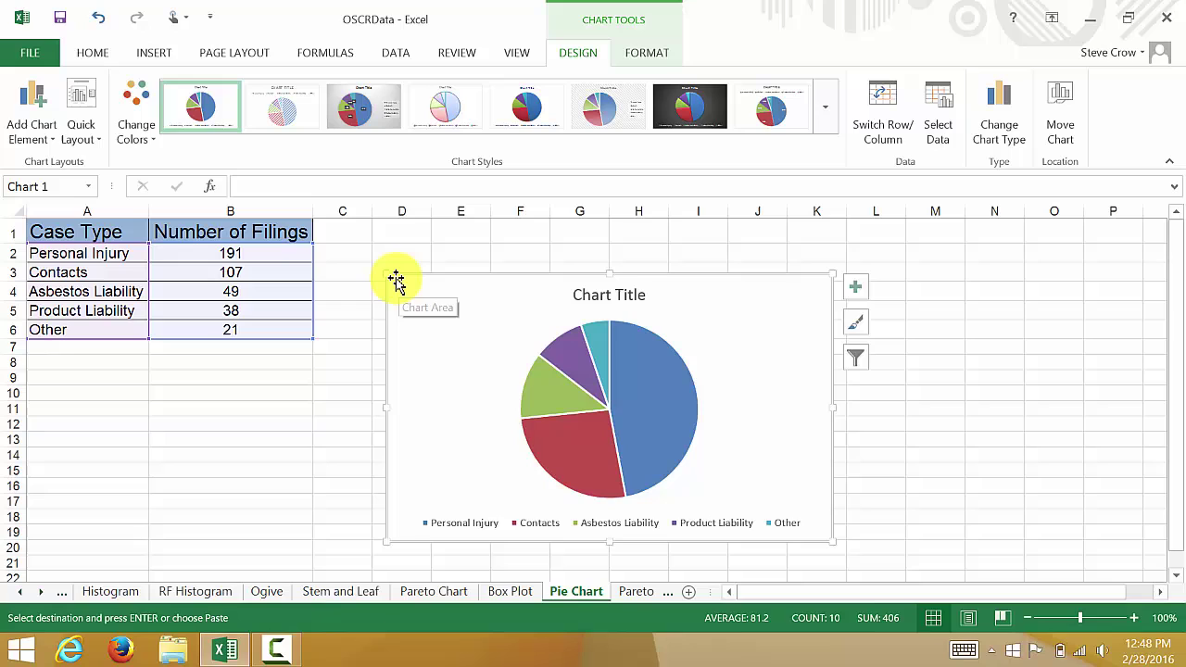
Step: Resize the pie chart and position it beside the table, spanning roughly columns C to M
drag(385, 272, 322, 232)
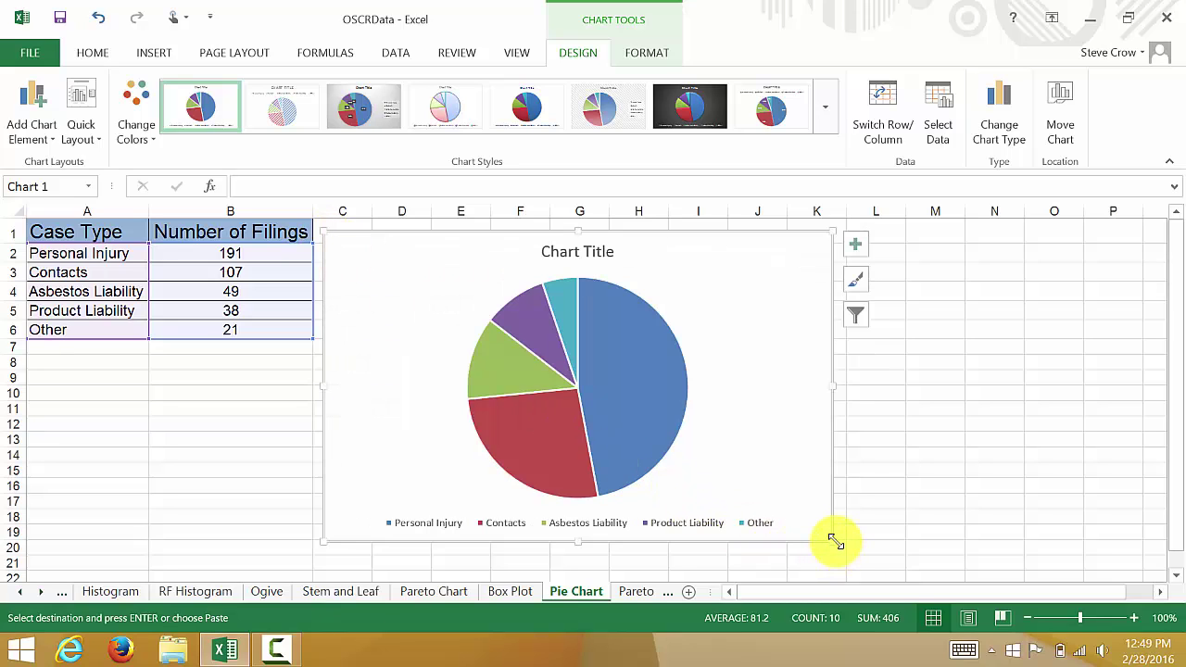
drag(834, 542, 955, 554)
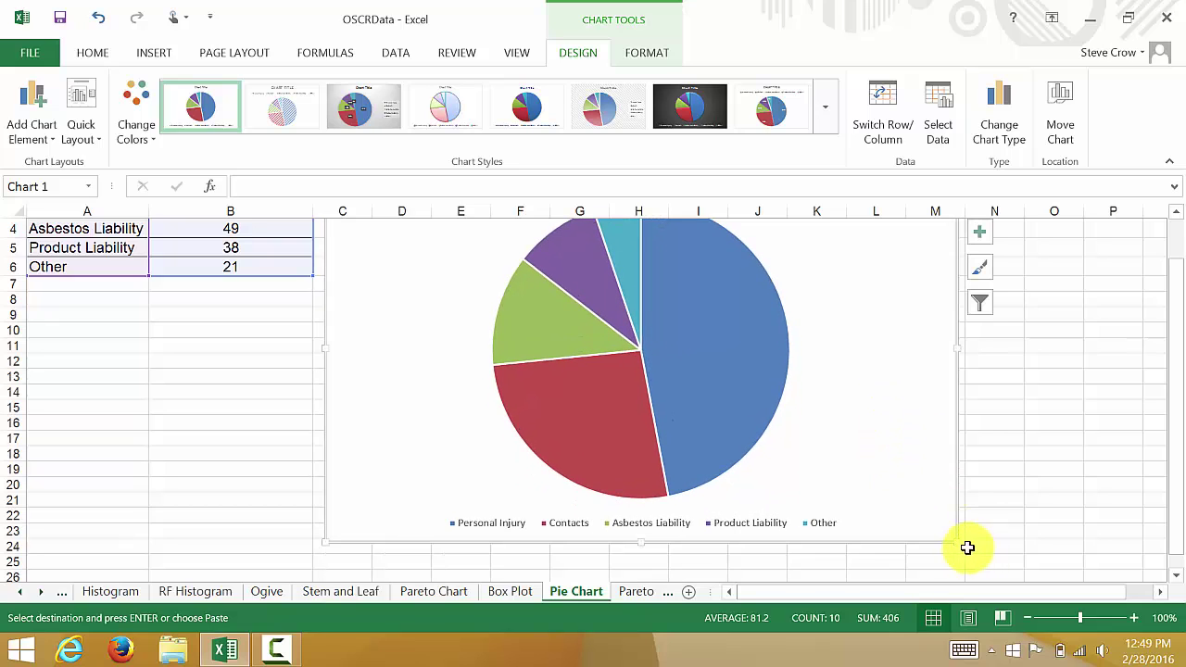
drag(957, 545, 943, 492)
mouse_move(844, 387)
mouse_down()
mouse_move(833, 453)
mouse_move(850, 455)
mouse_up()
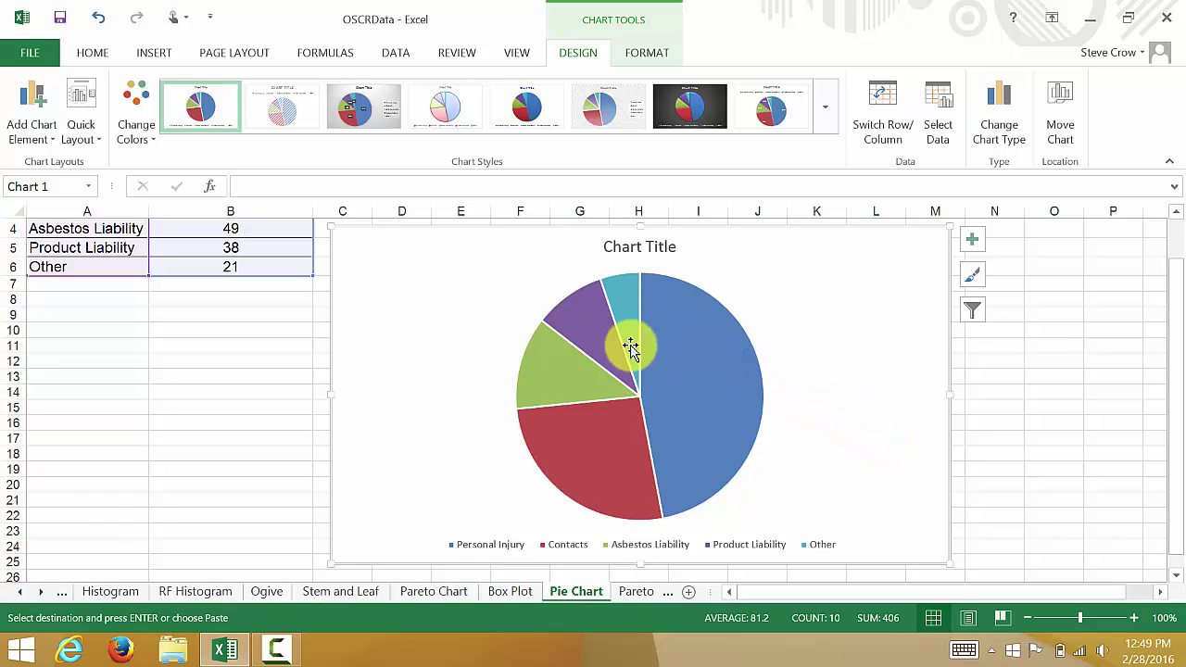
scroll(305, 416, up, 1)
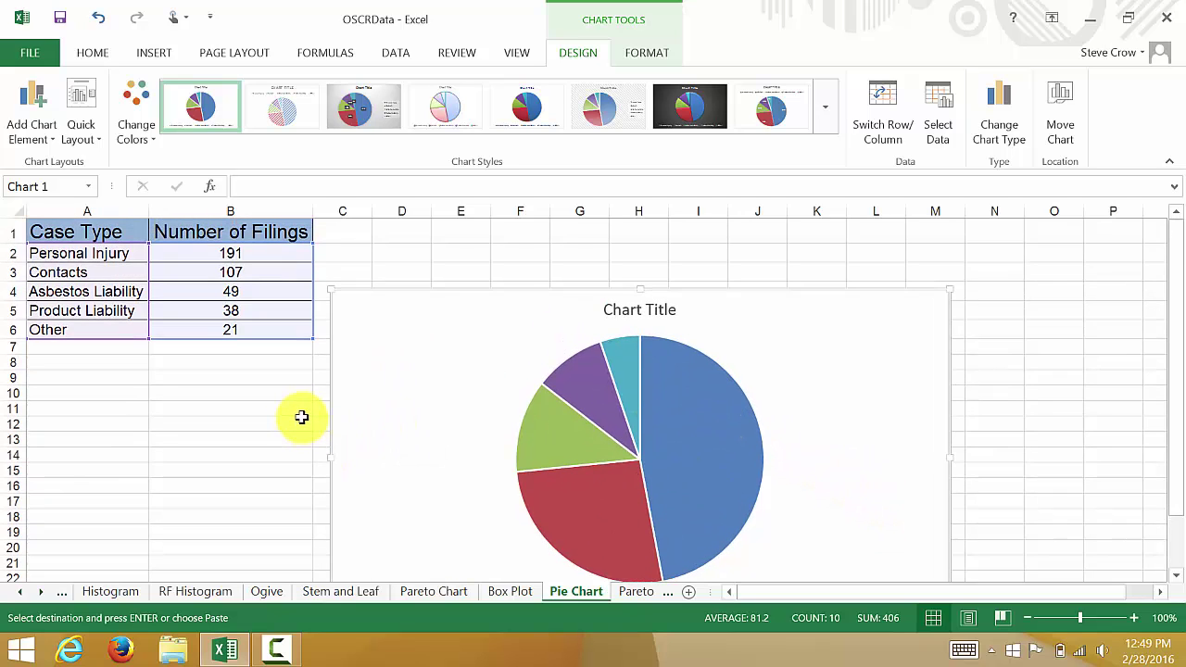
drag(767, 325, 765, 268)
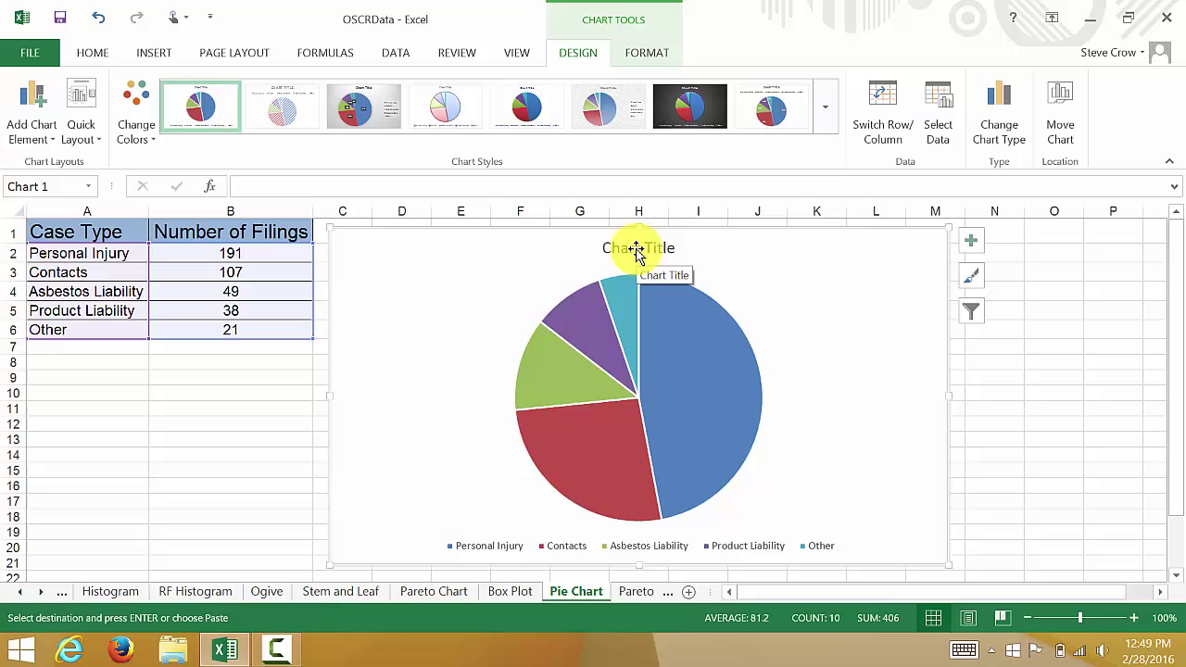
Step: Replace the placeholder chart title with 'Lawsuits Filed'
click(636, 250)
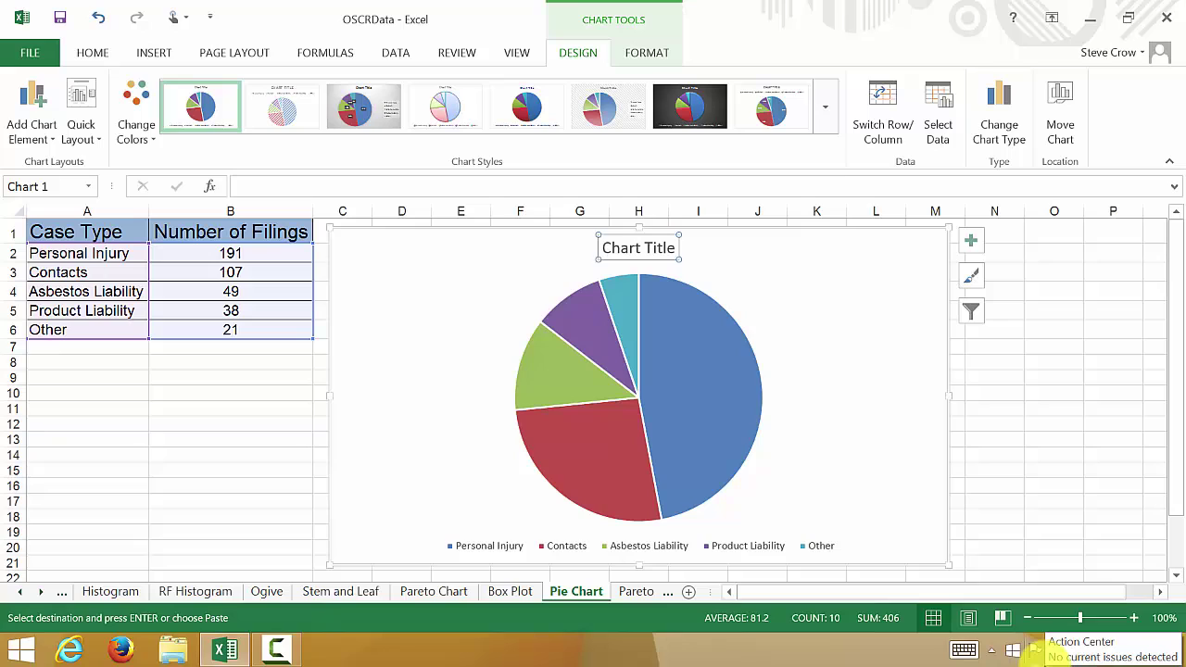
text(Lawsuits Filed)
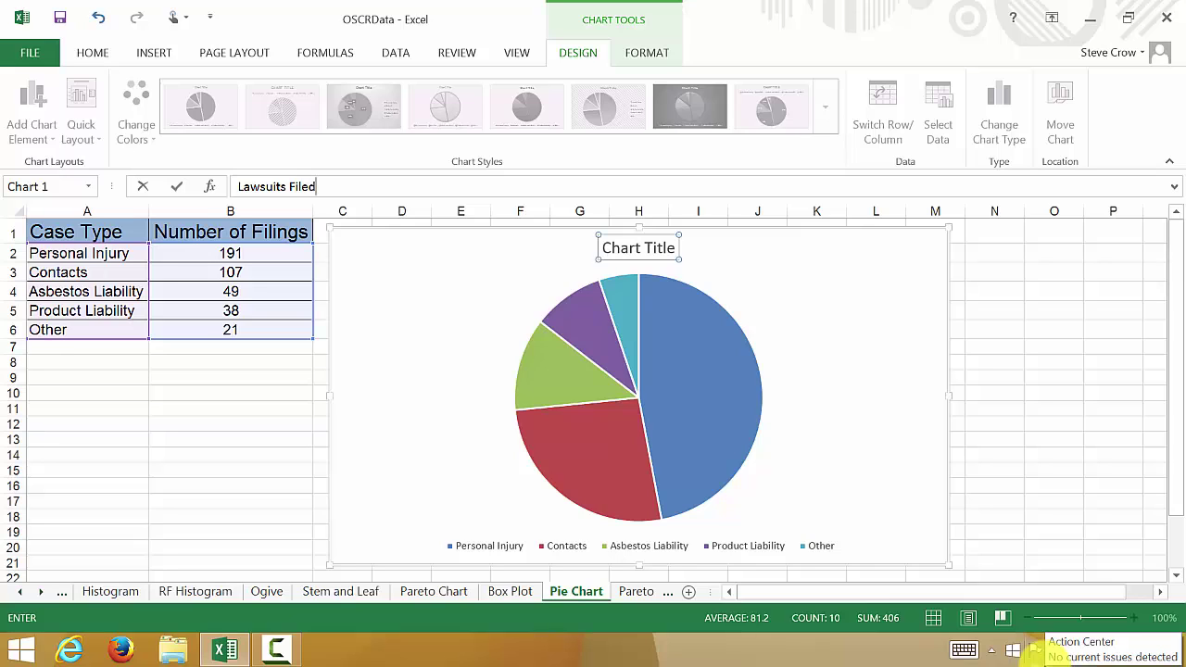
key(Return)
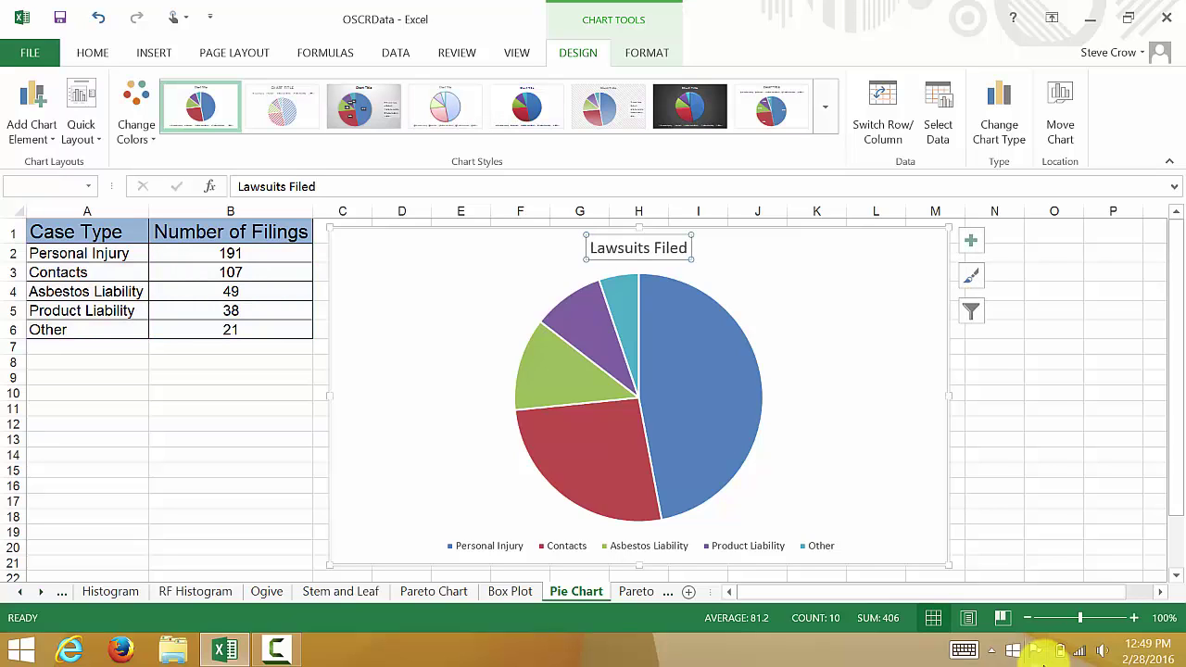
click(391, 287)
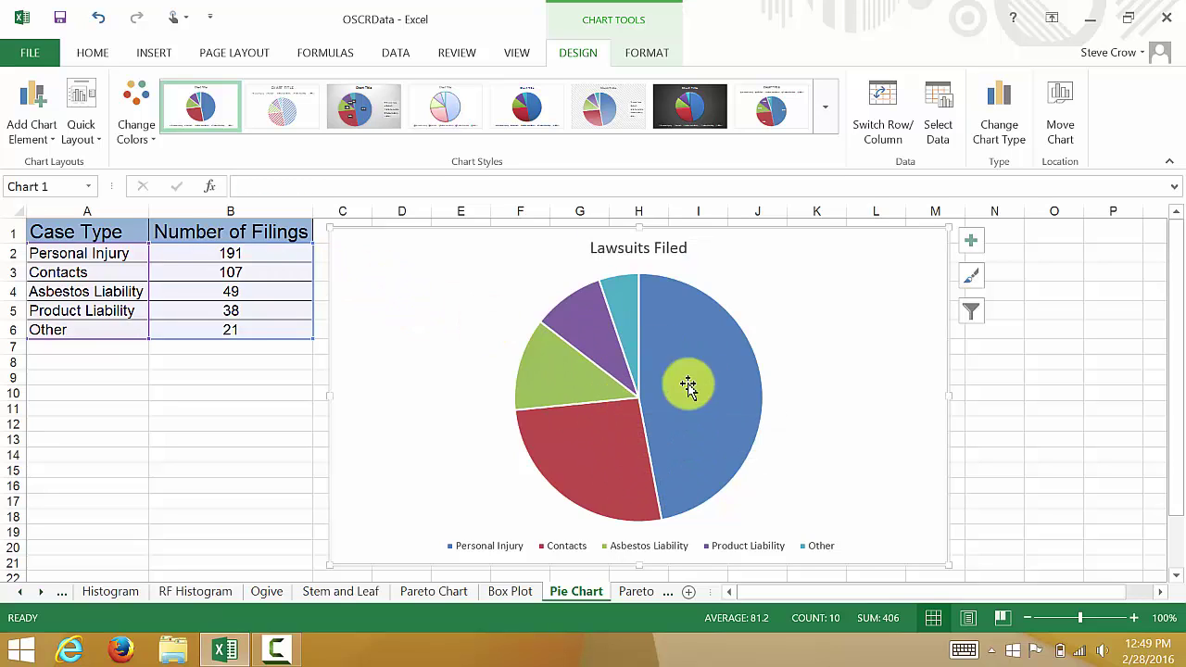
mouse_move(709, 365)
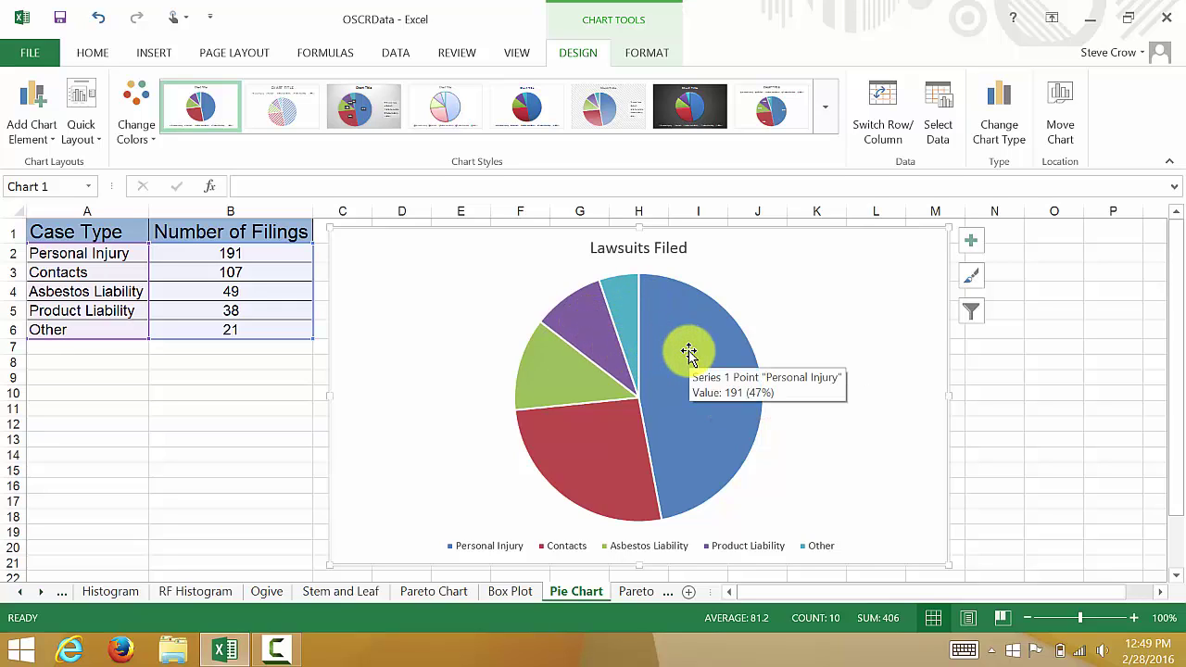
click(688, 353)
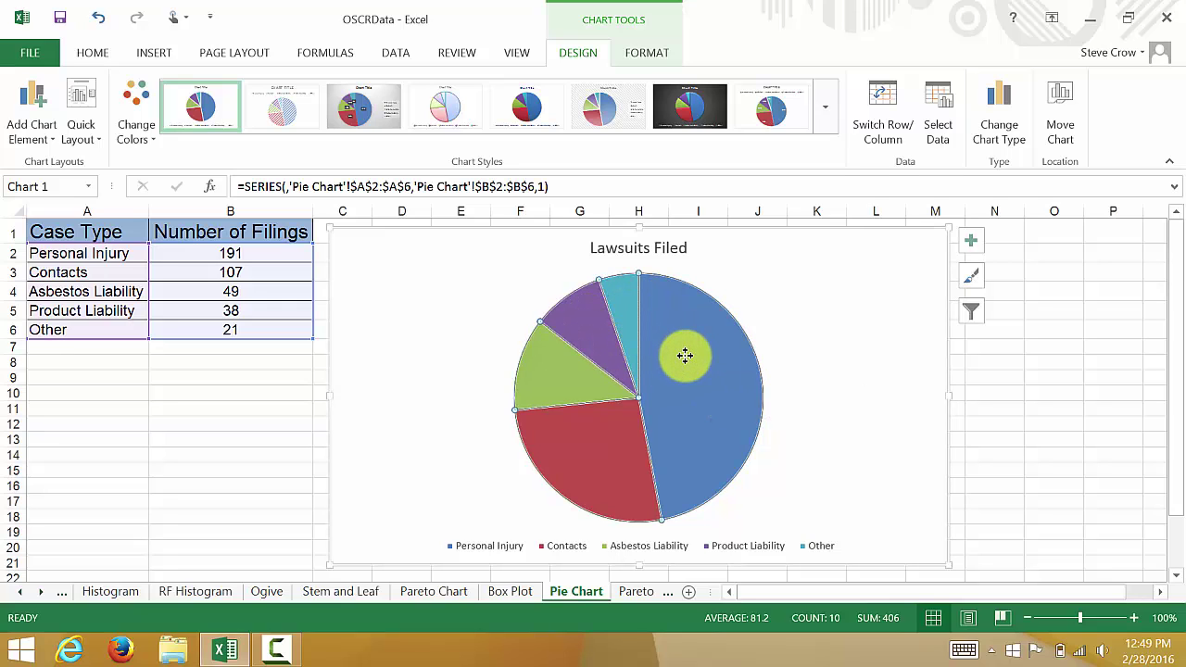
double_click(684, 356)
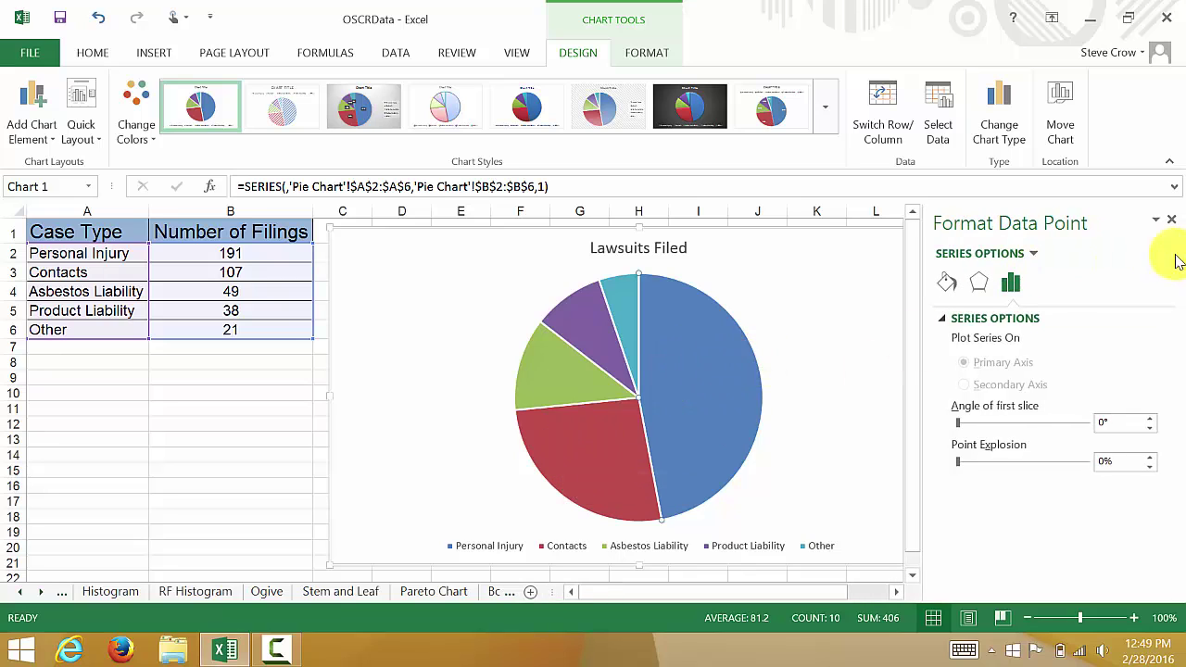
click(1171, 220)
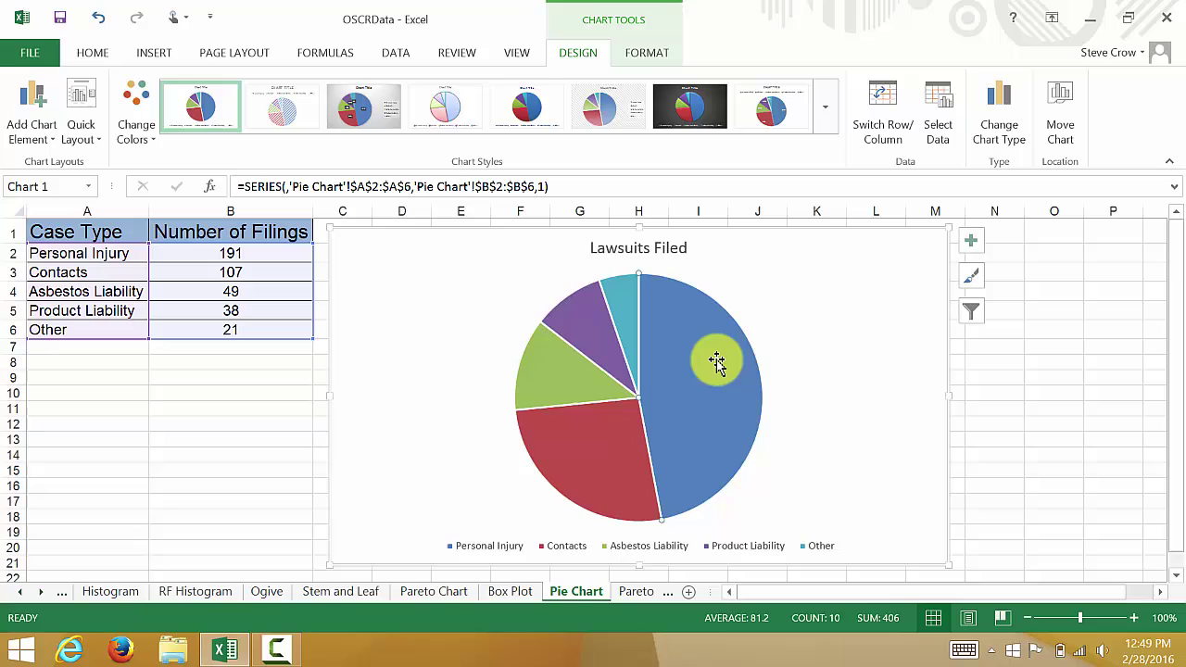
right_click(691, 346)
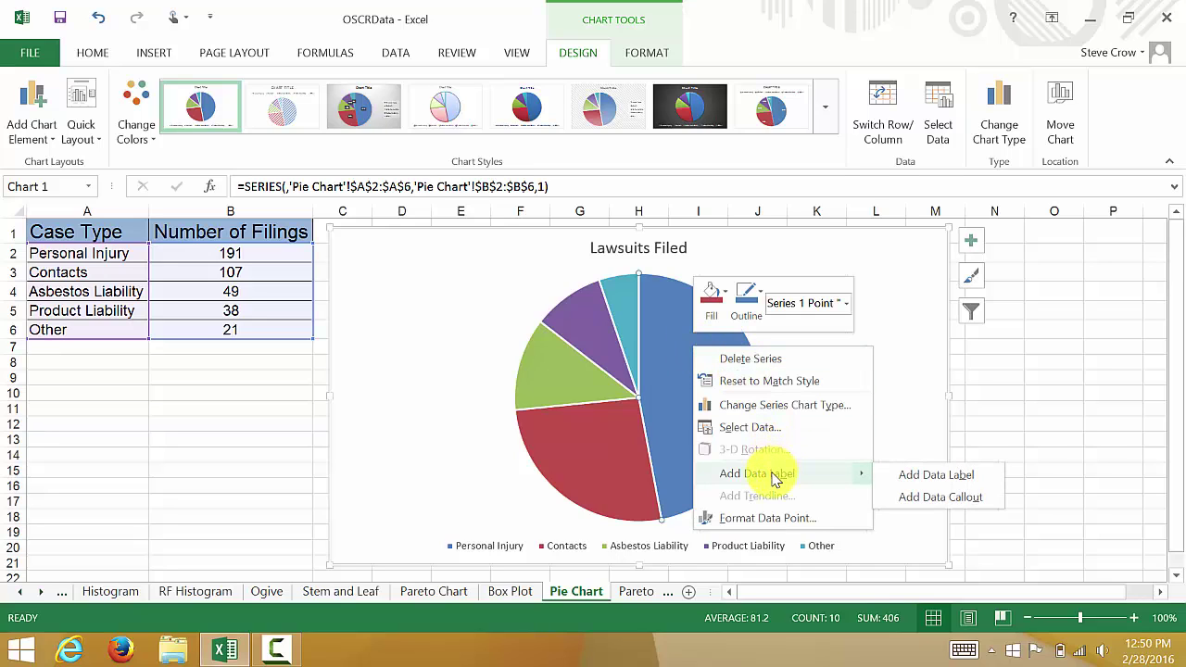
click(935, 474)
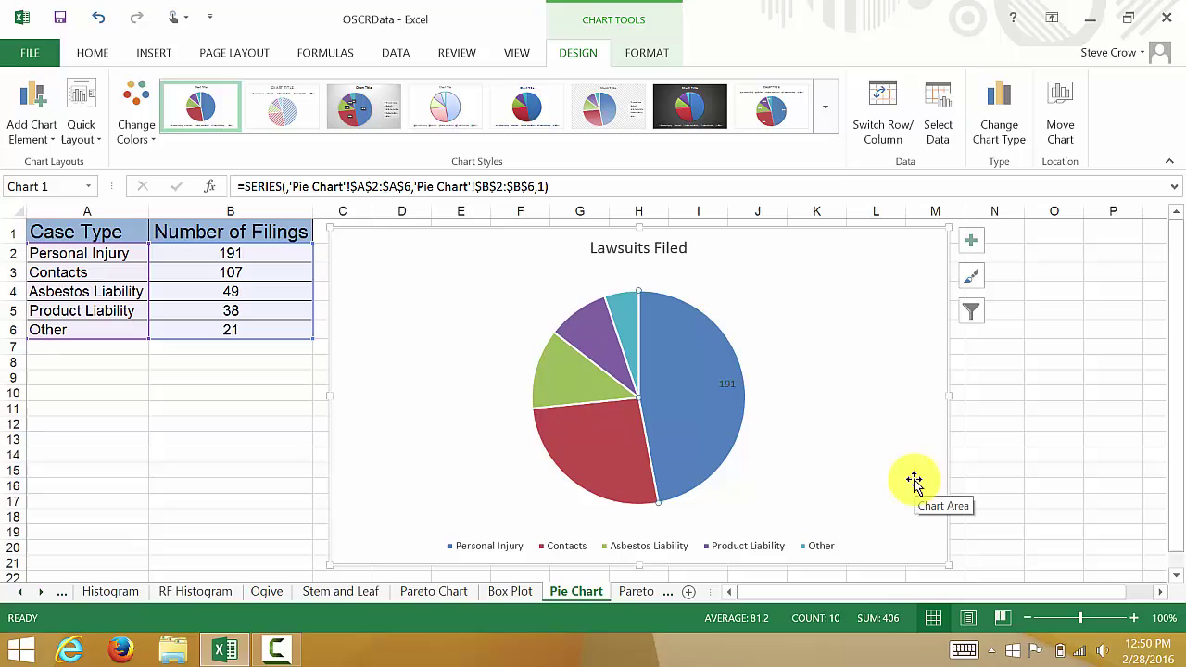
click(682, 356)
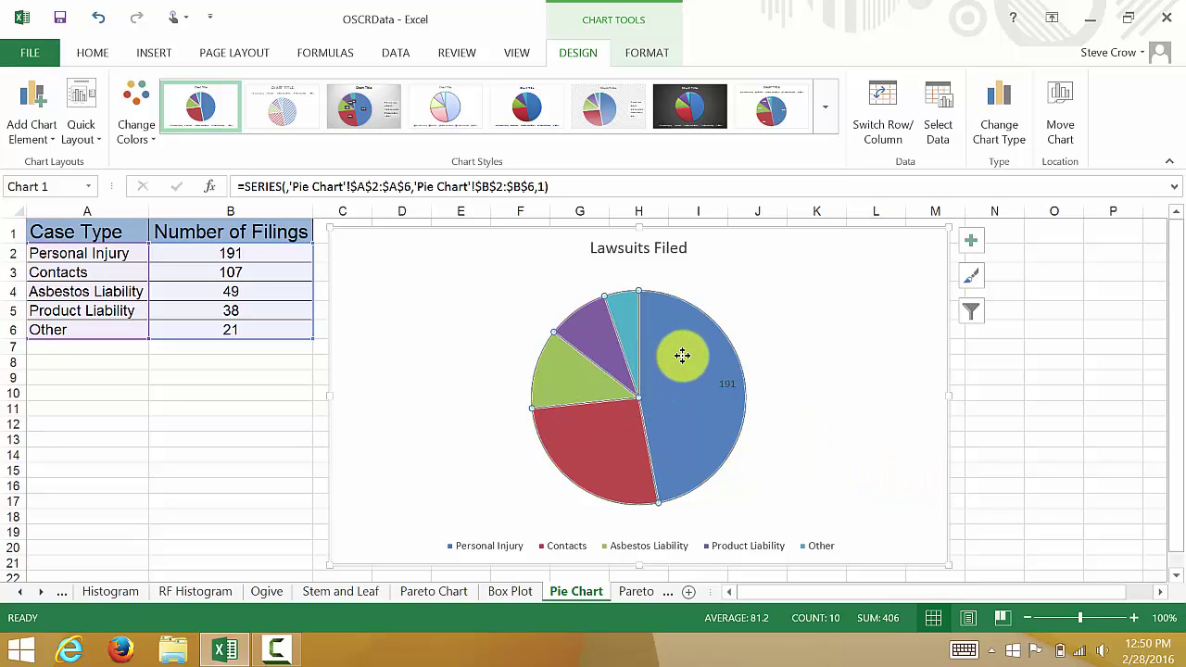
right_click(694, 383)
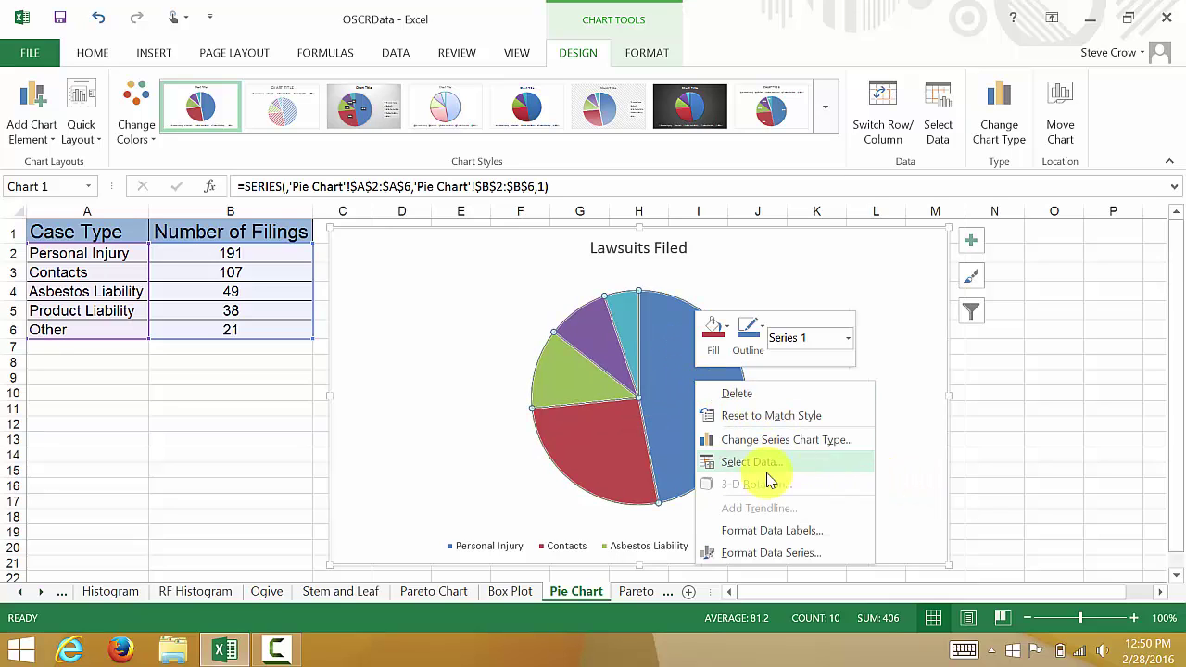
click(912, 327)
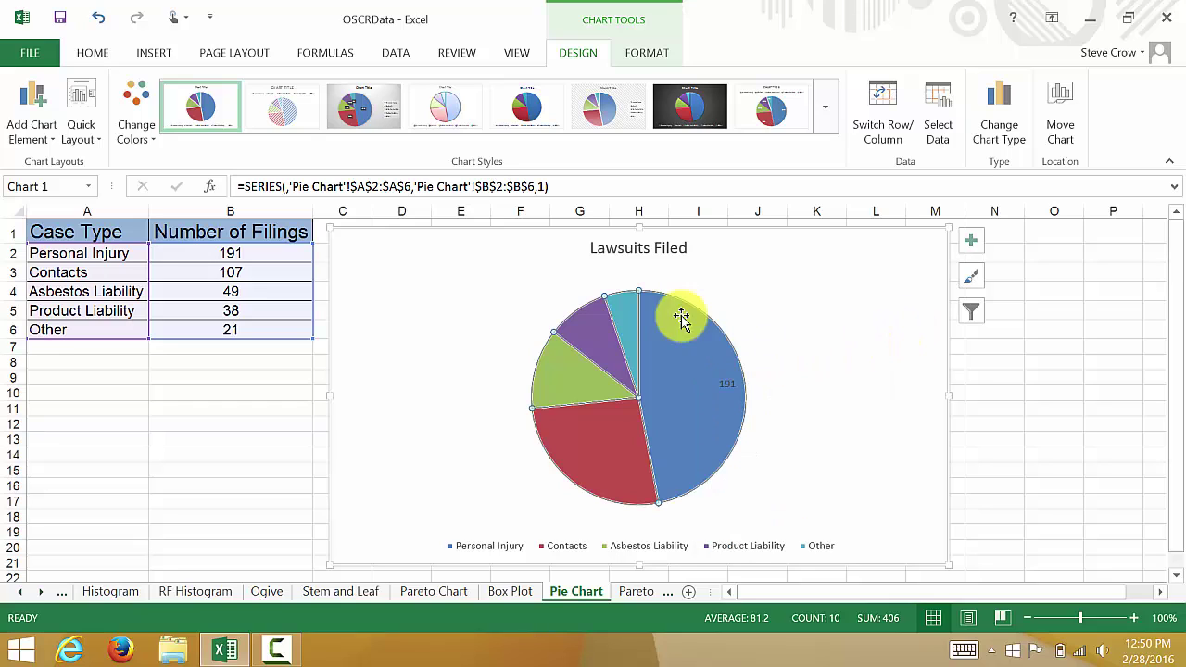
click(99, 19)
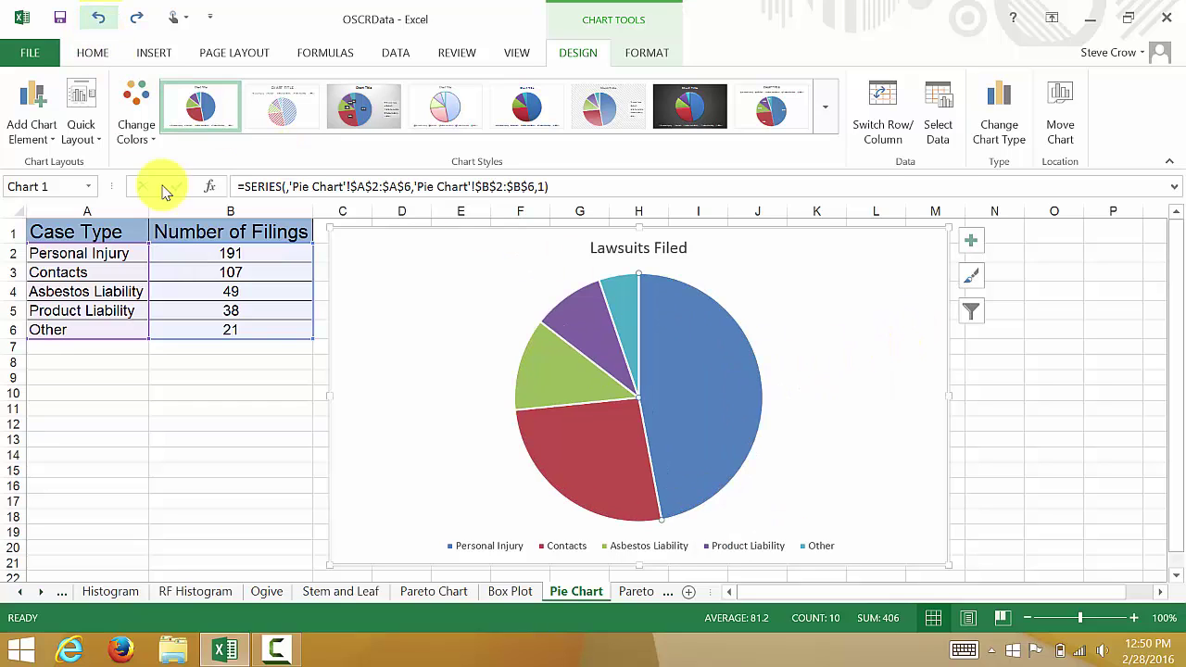
Step: Add value data labels (191, 107, 49, 38, 21) to all five pie slices
click(720, 368)
right_click(694, 384)
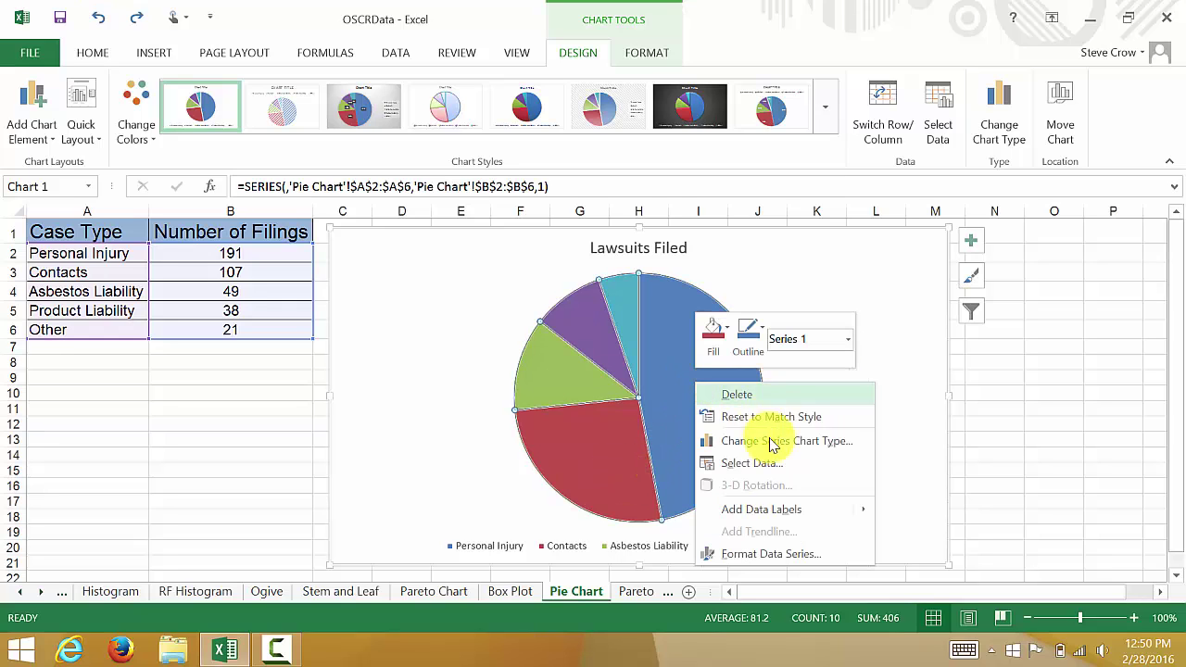
mouse_move(864, 507)
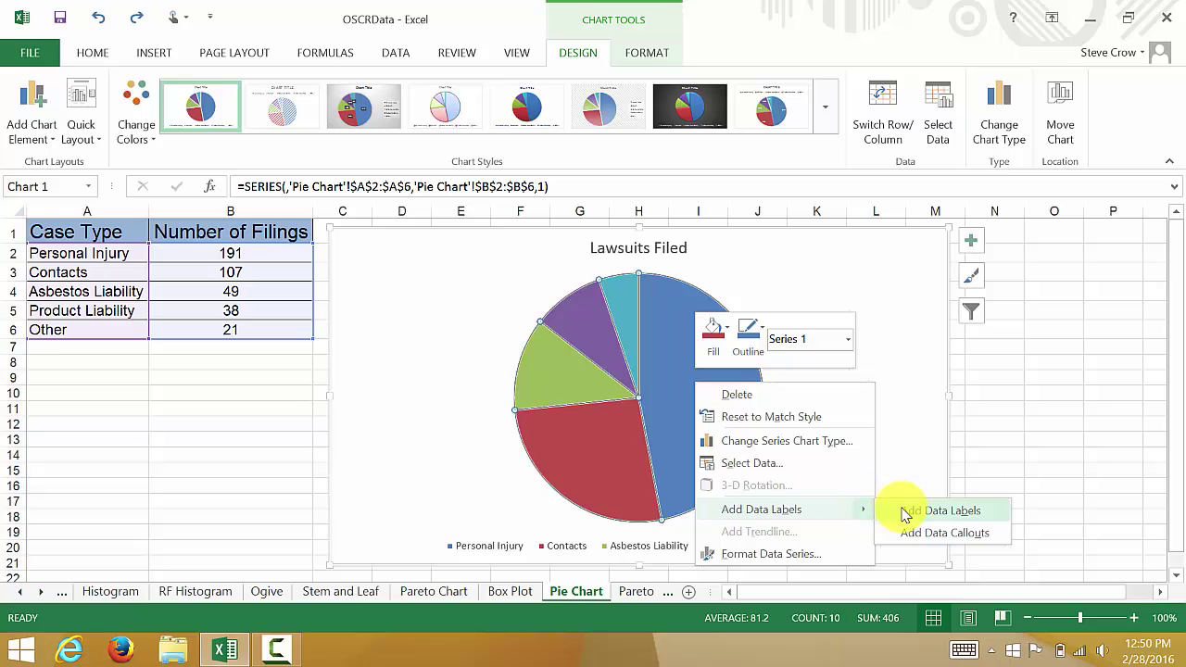
click(905, 512)
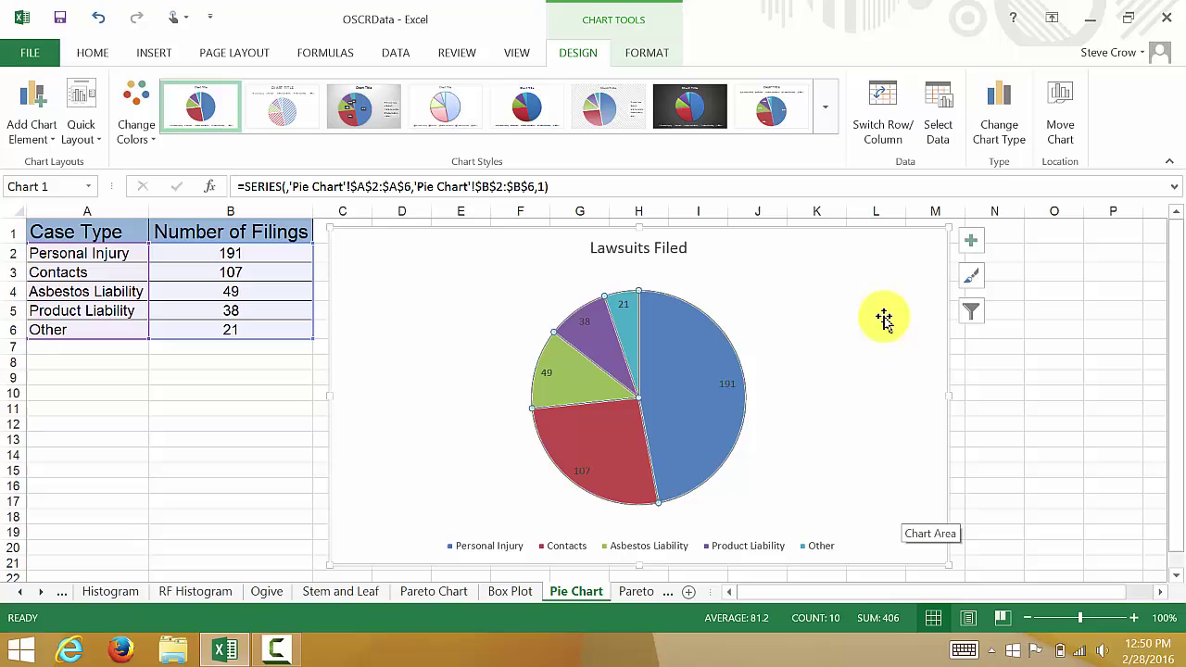
click(798, 299)
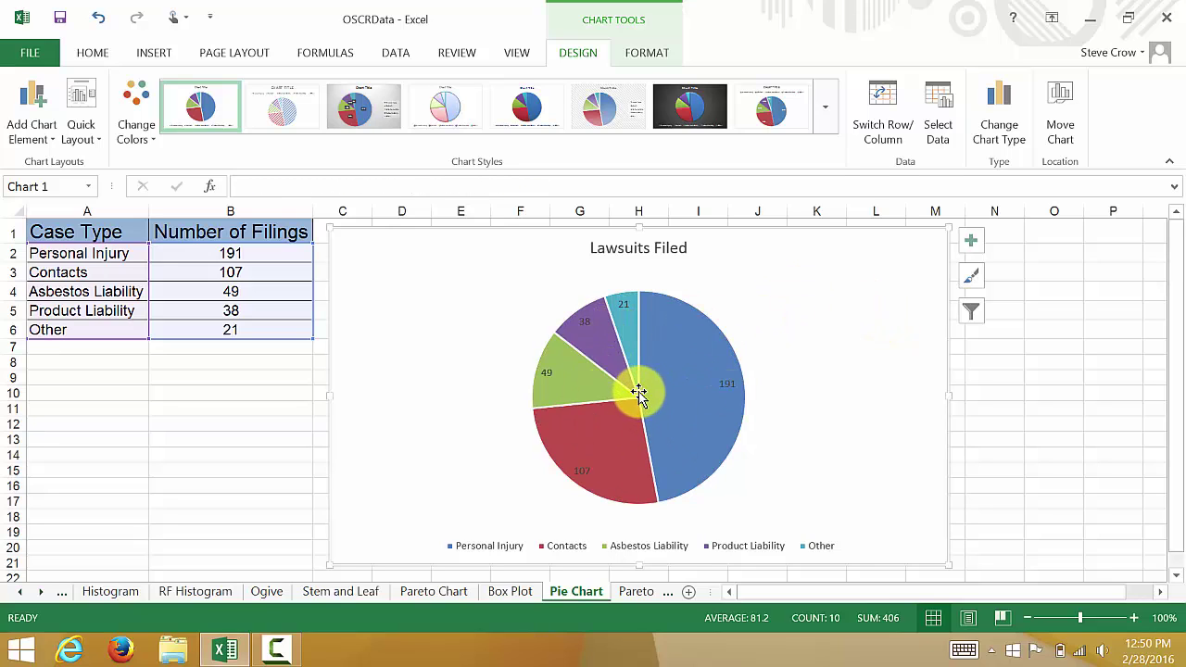
mouse_move(667, 426)
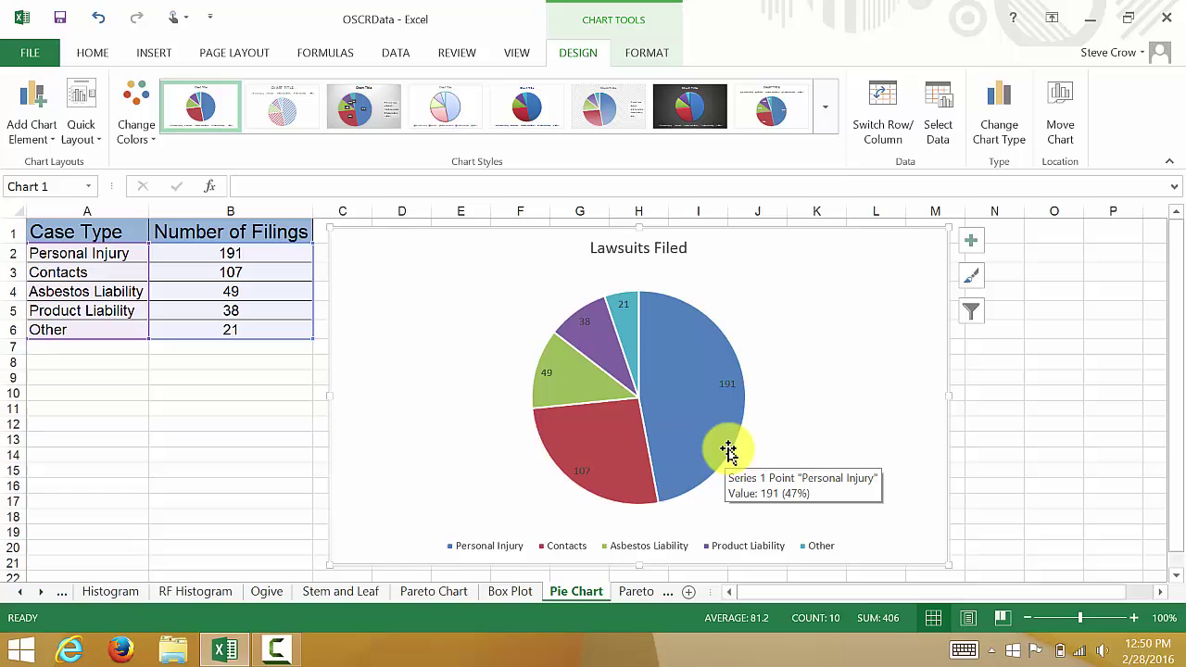
click(278, 649)
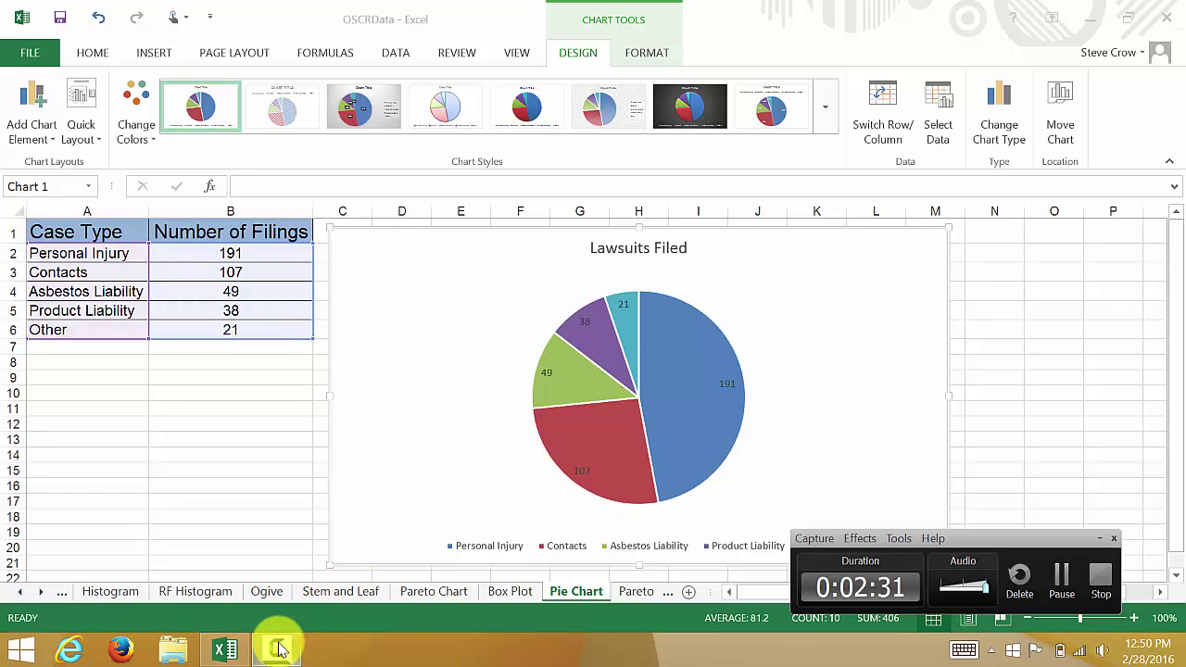
click(277, 649)
click(278, 649)
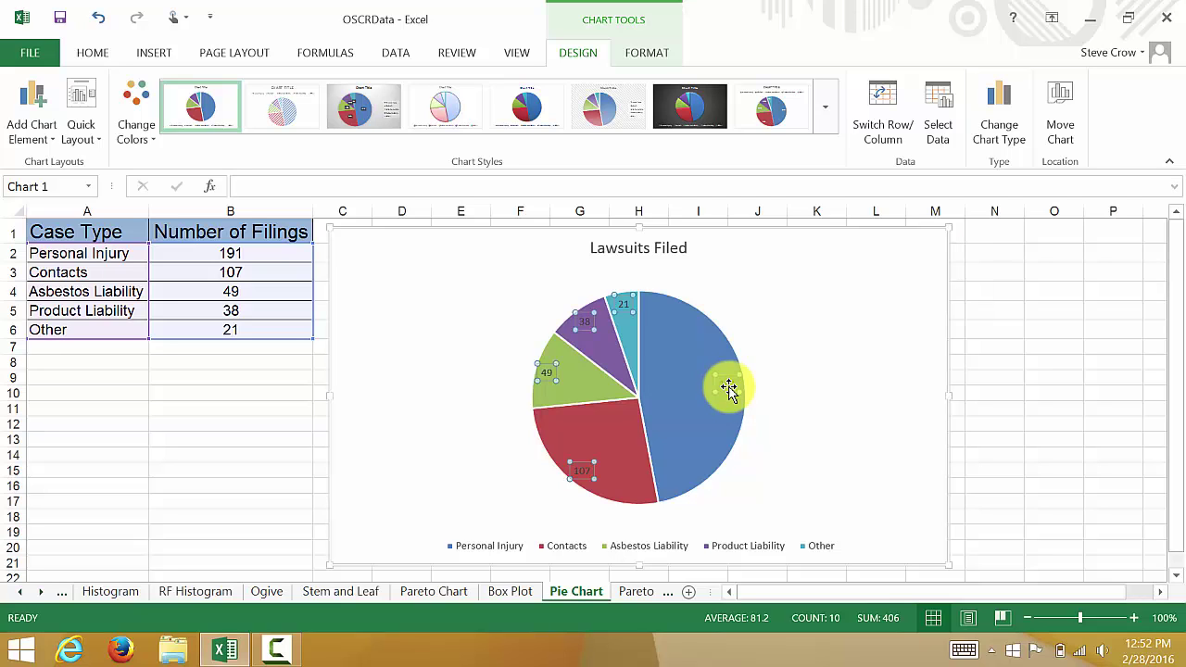
Step: Switch the slice labels from counts to Category Name and Percentage (47%, 26%, 12%, 10%, 5%)
double_click(729, 389)
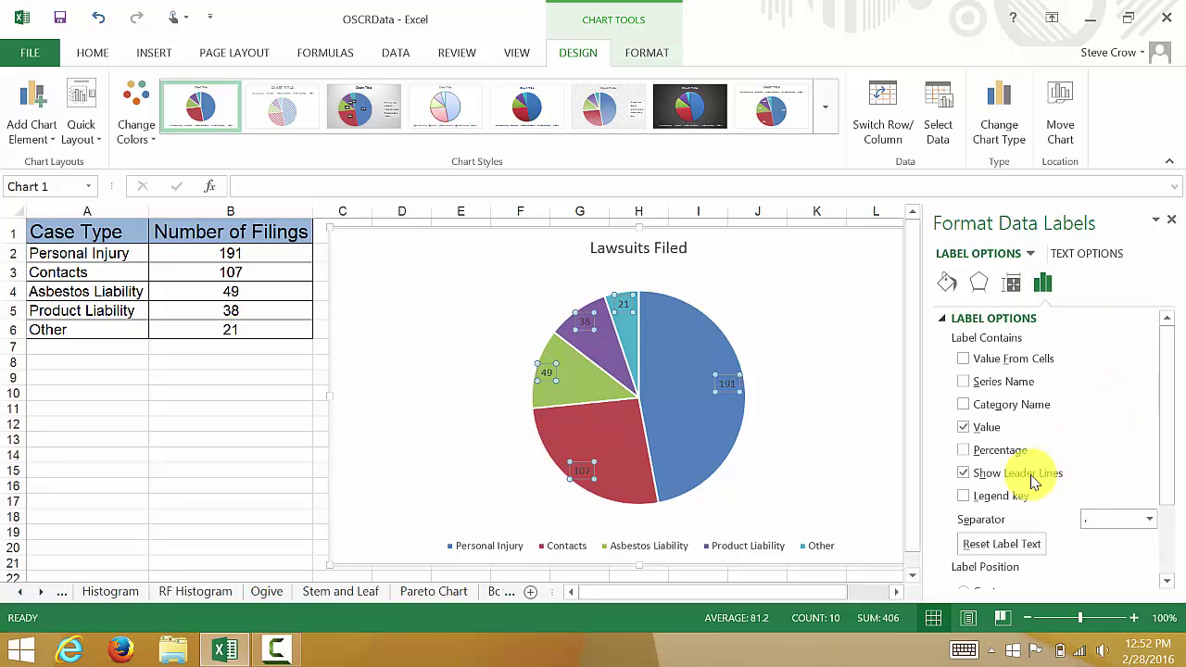
click(965, 429)
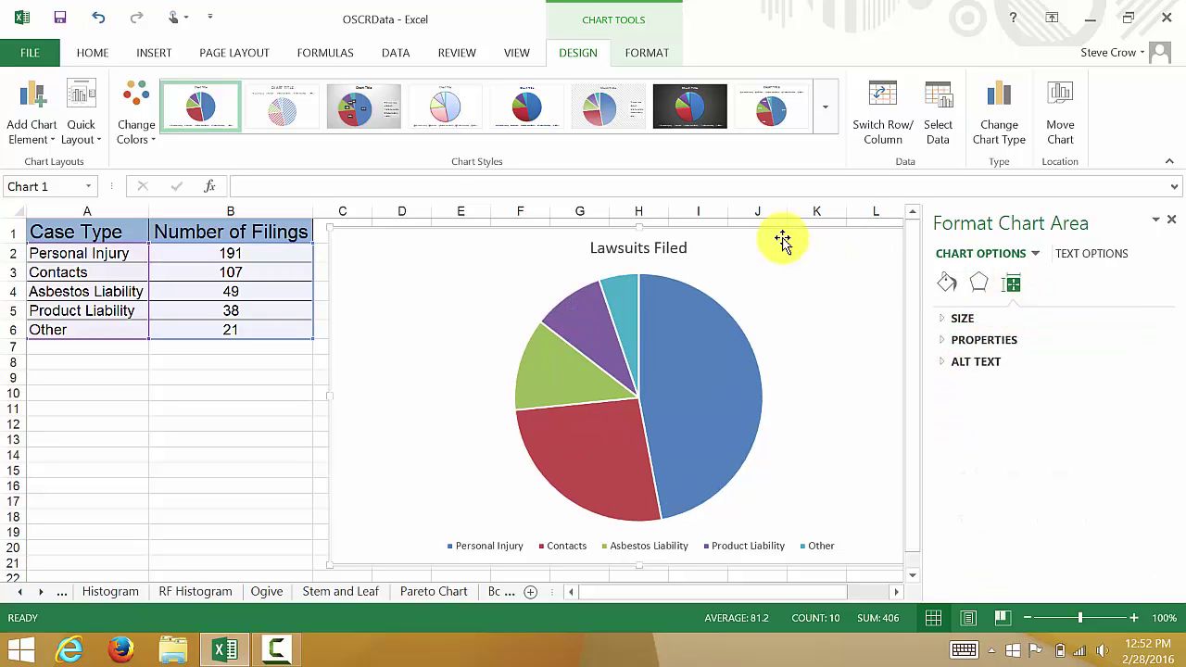
click(100, 19)
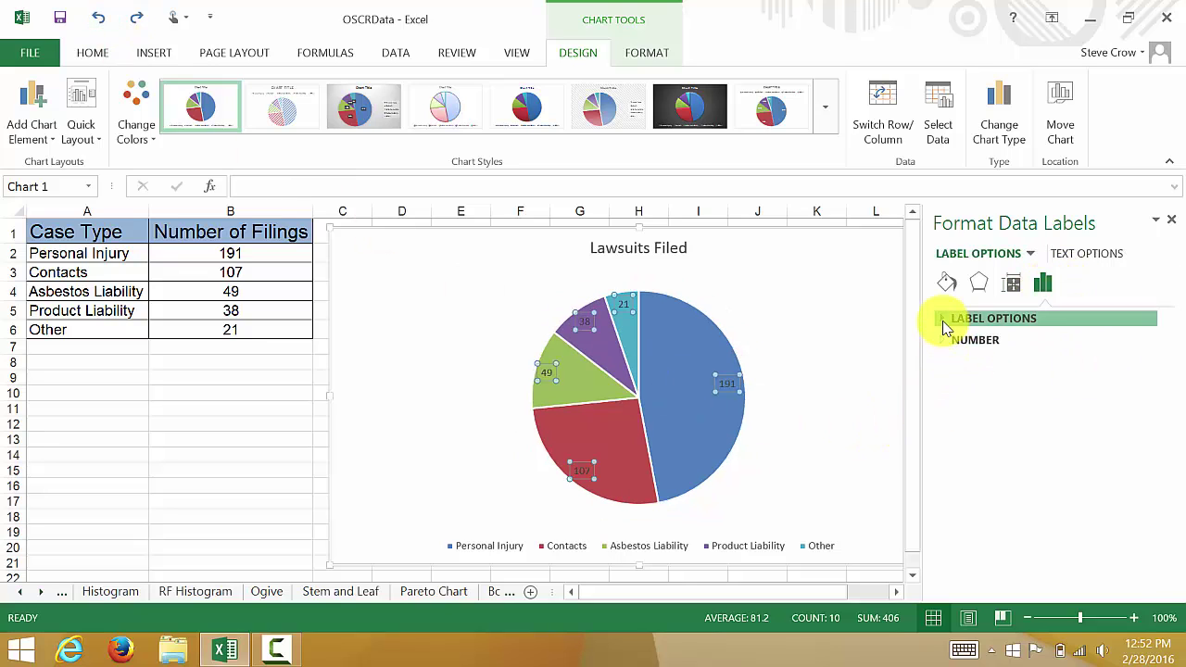
click(945, 318)
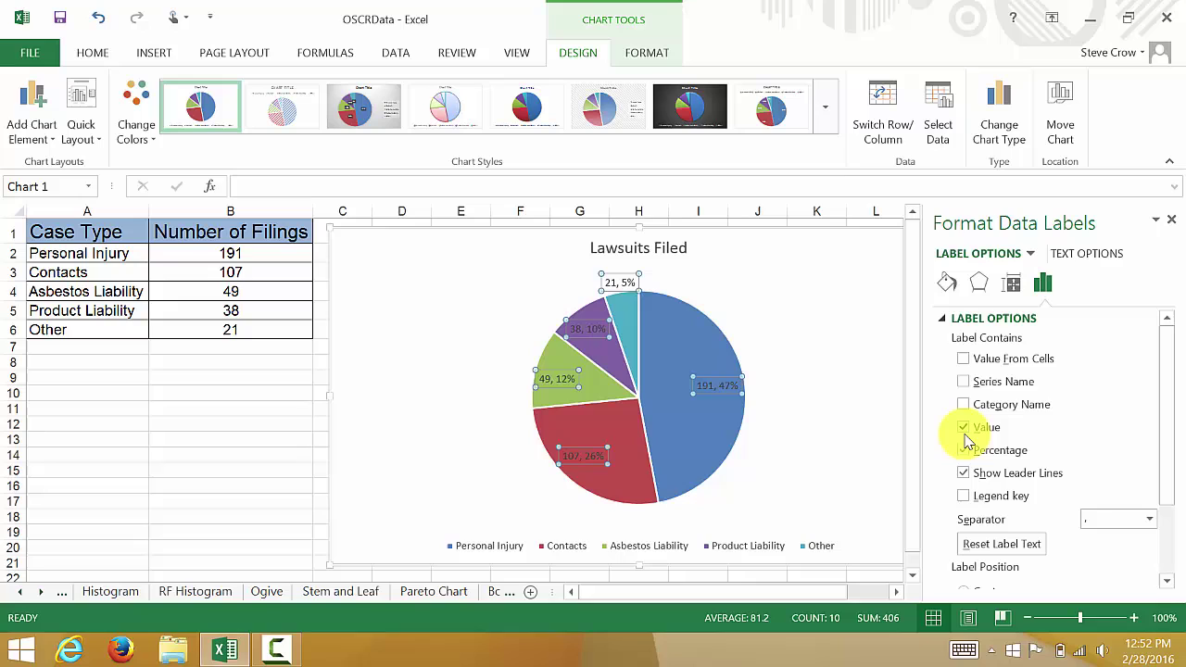
click(964, 427)
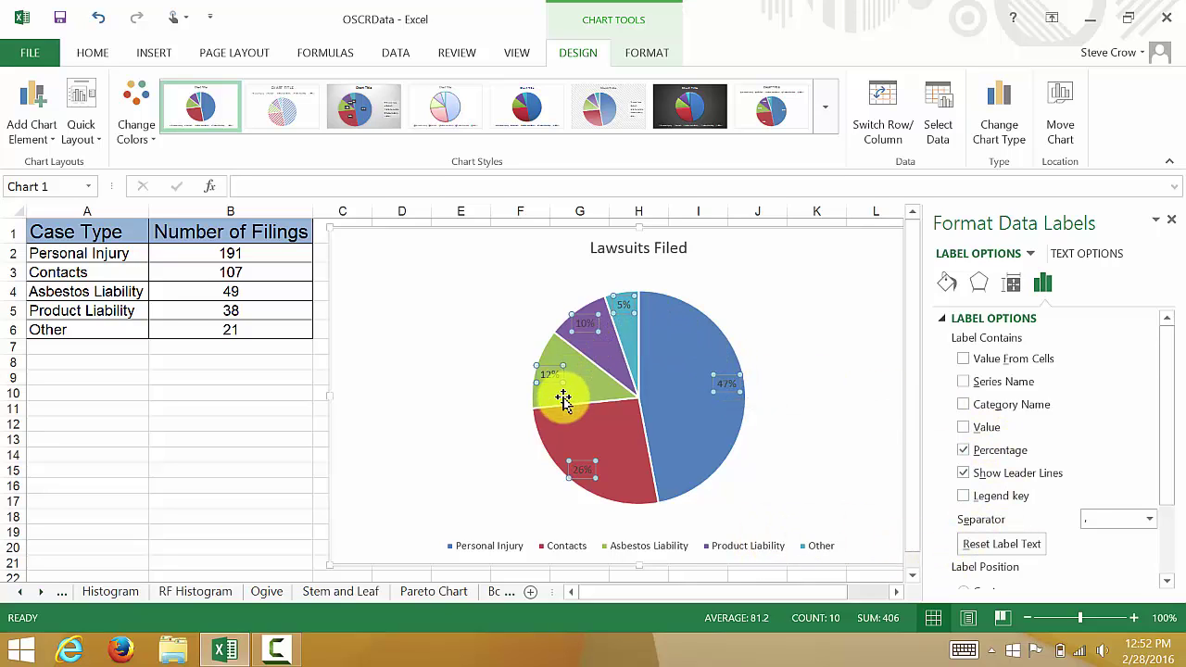
click(964, 405)
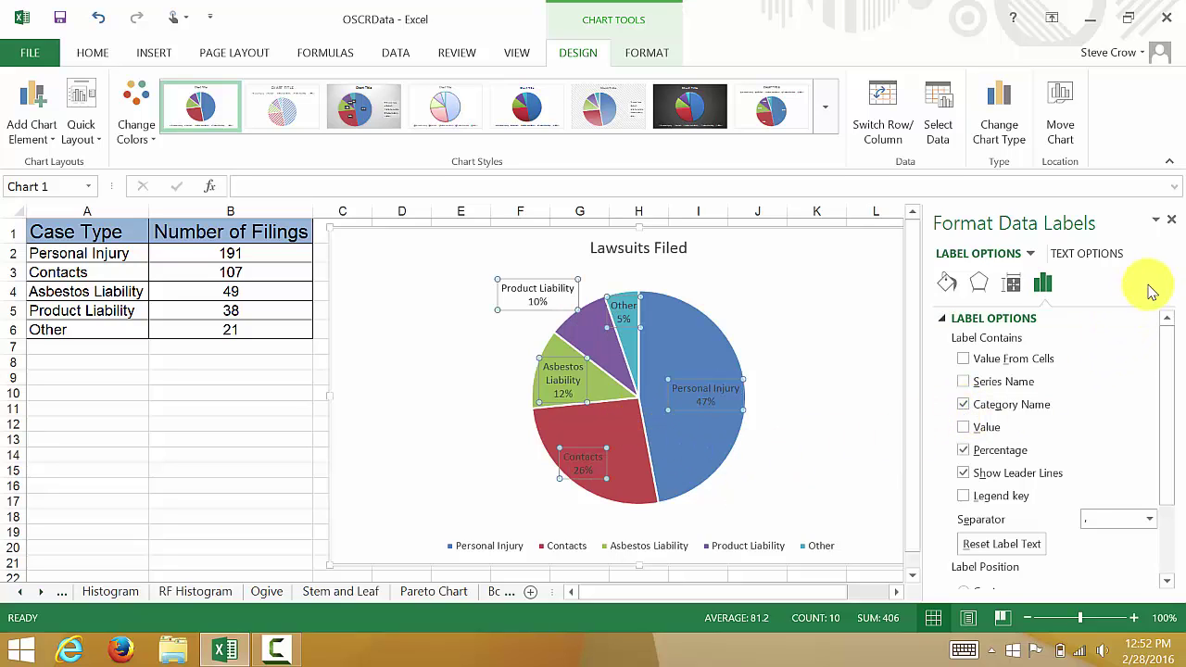
click(1173, 225)
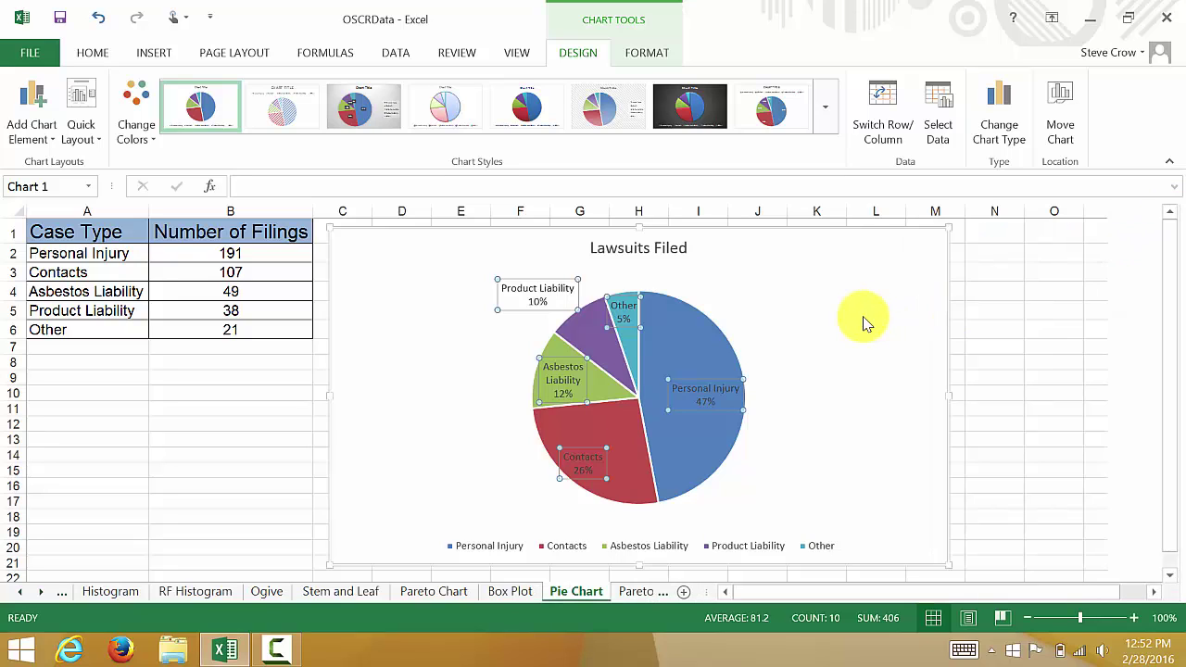
Step: Delete the pie chart's legend
click(847, 321)
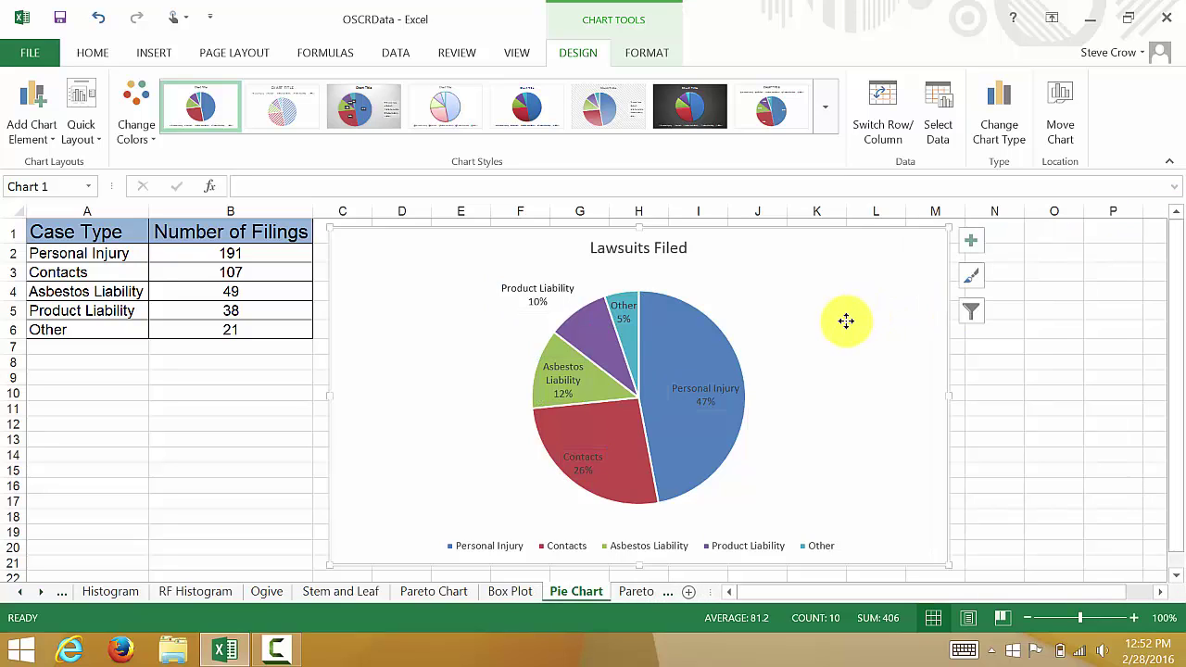
click(652, 551)
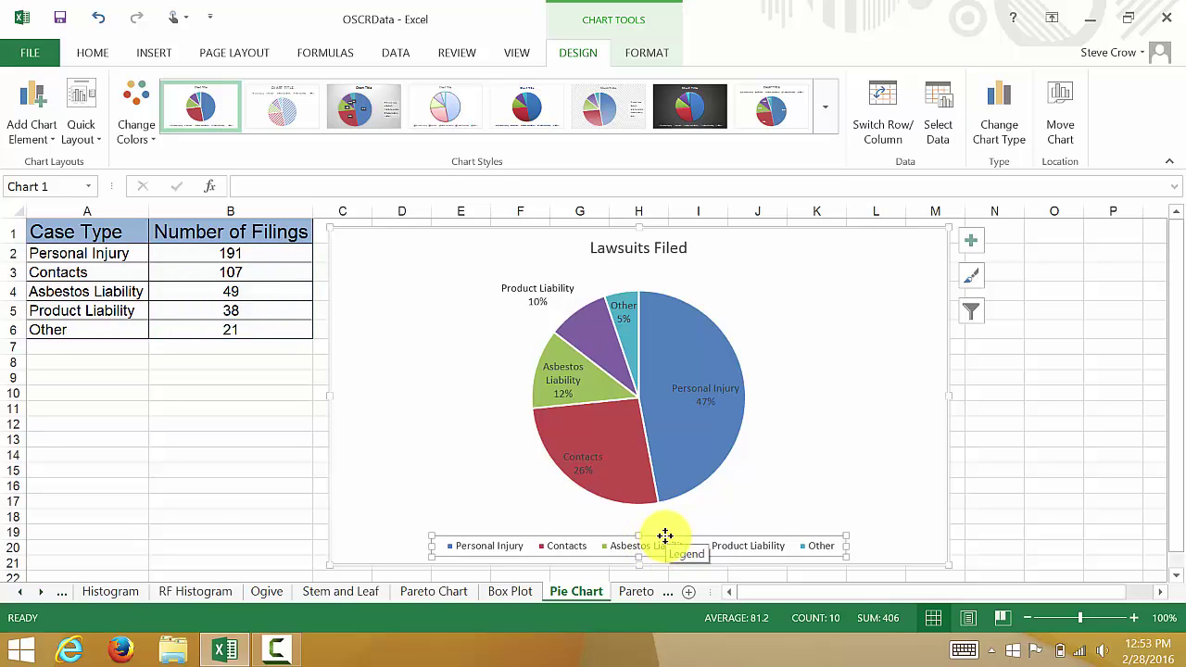
key(Delete)
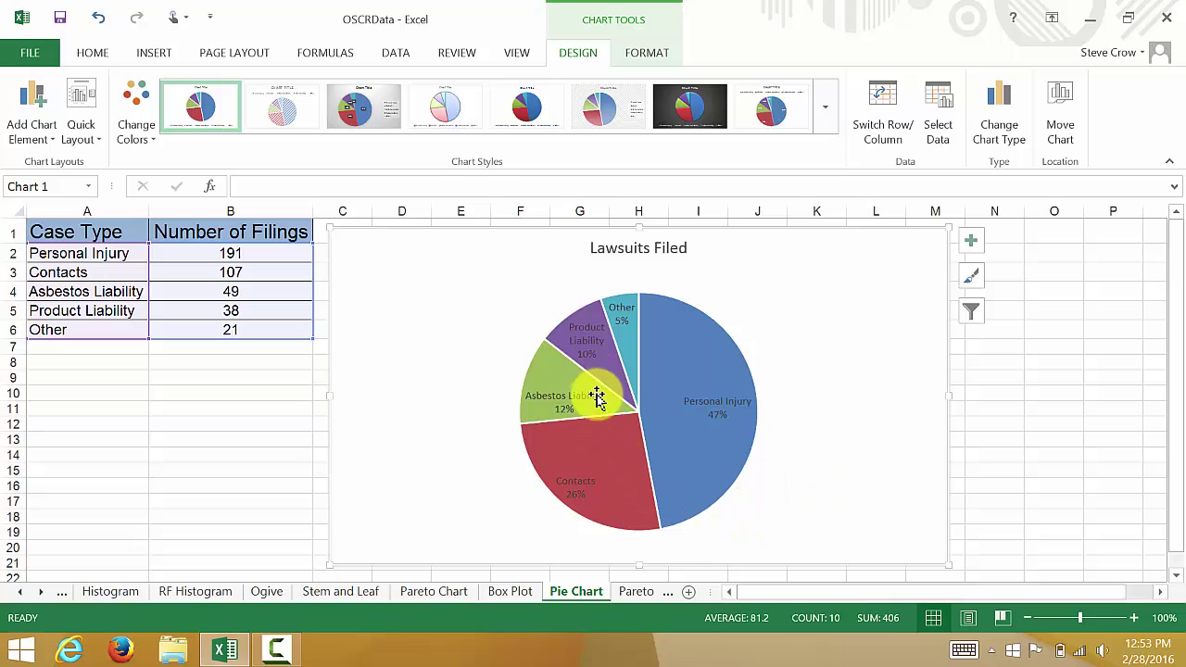
Step: Set the slice data label font size to 11 pt
click(584, 343)
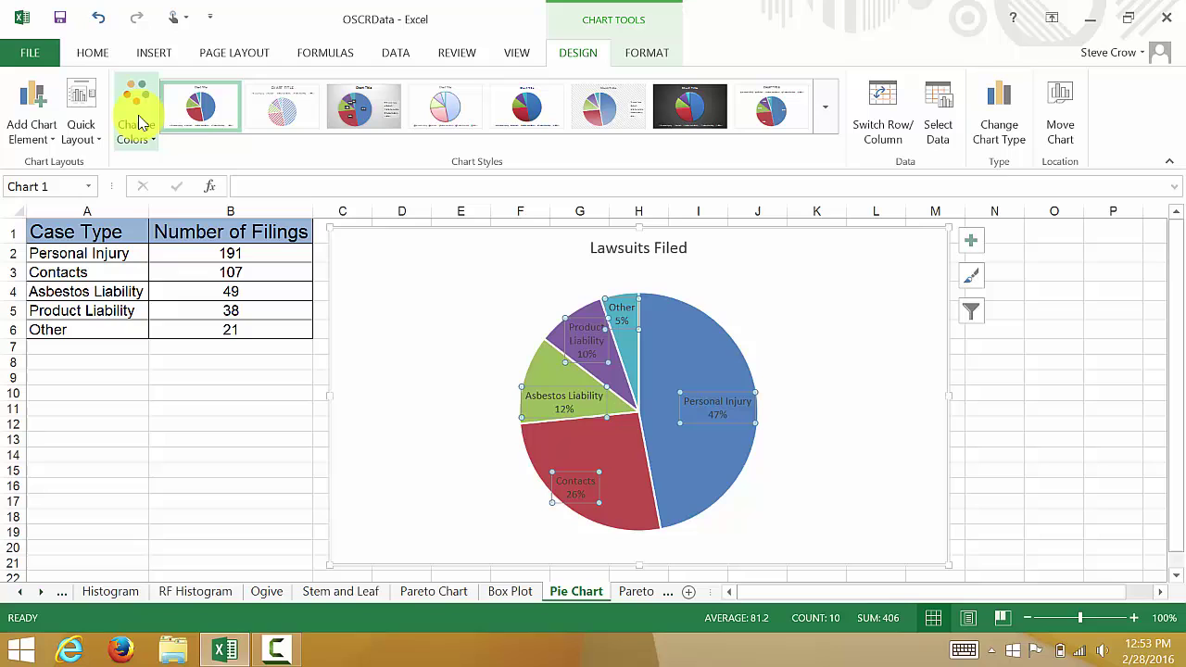
click(92, 50)
click(233, 93)
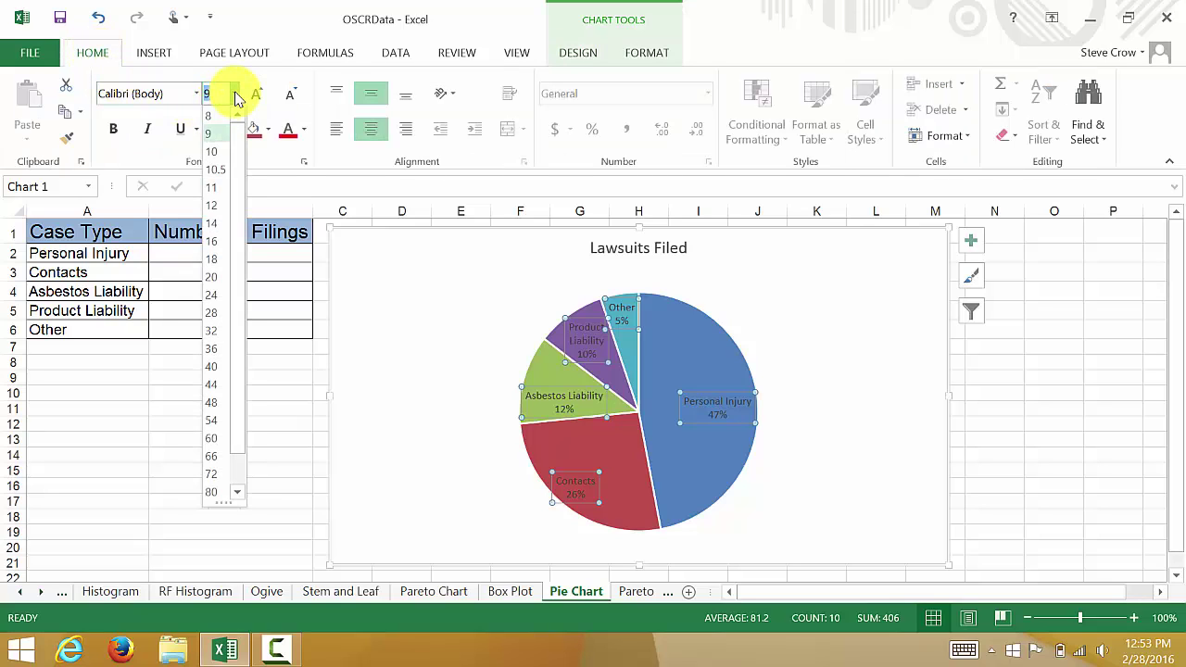
click(215, 189)
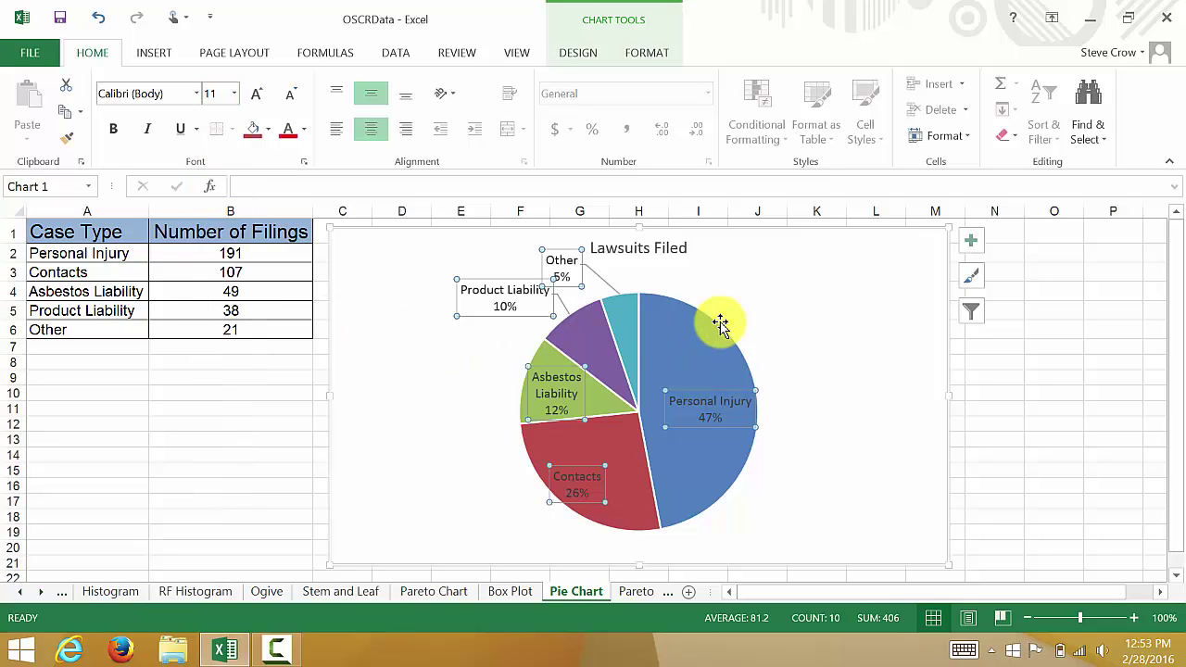
click(800, 291)
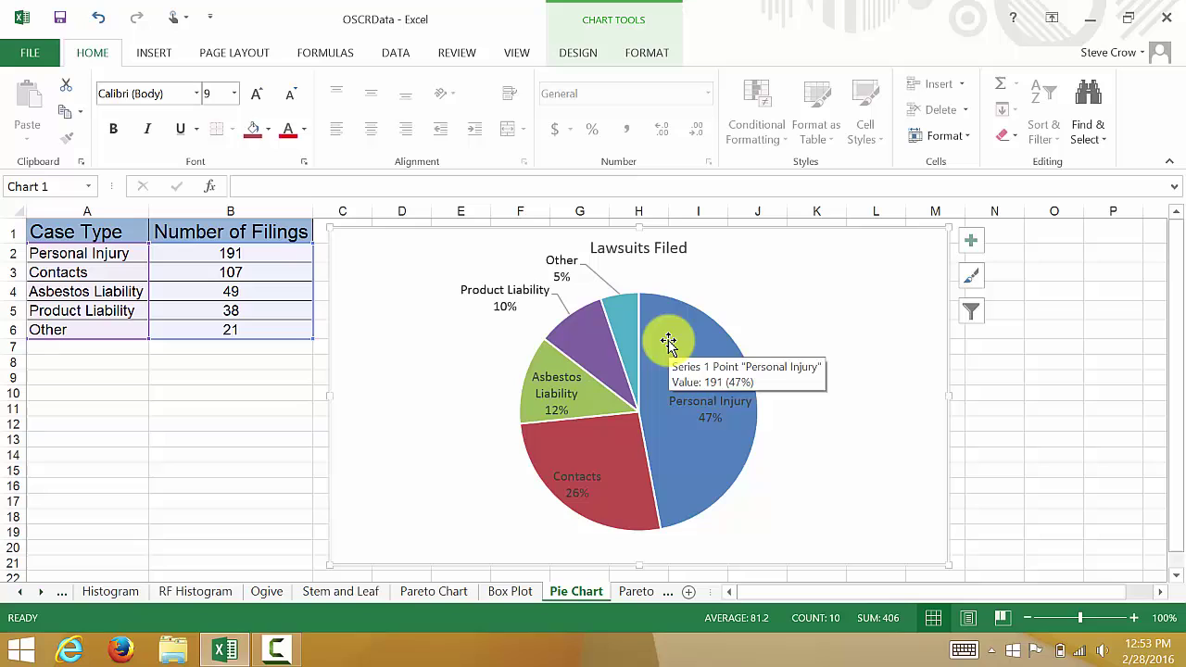
click(666, 352)
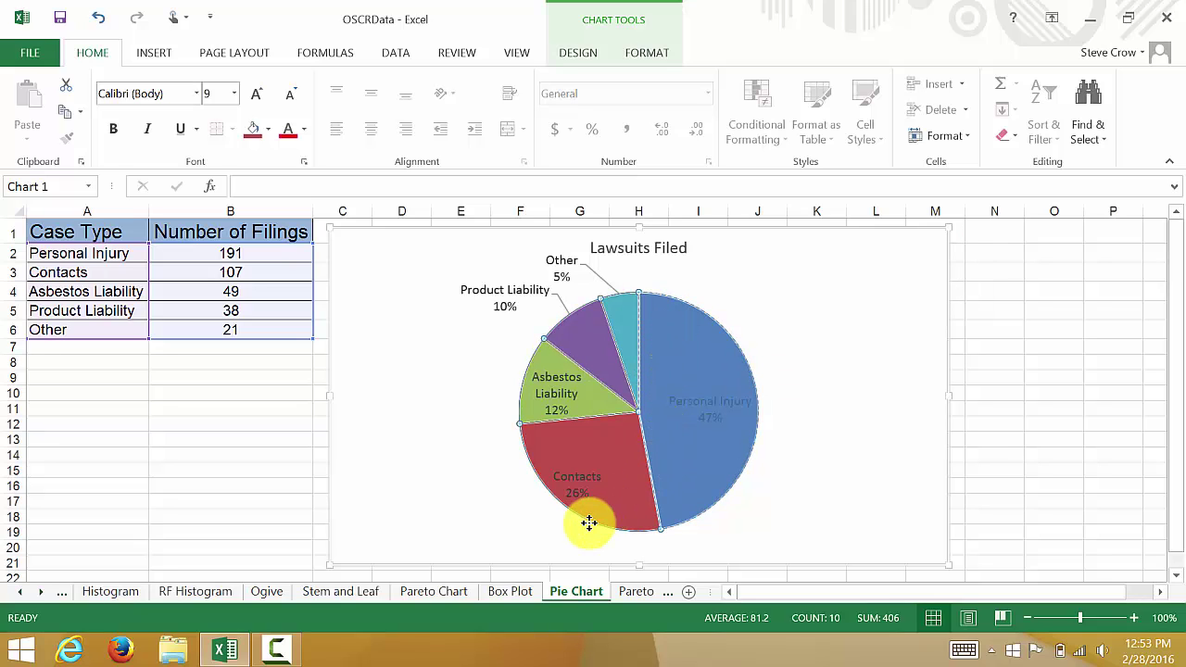
click(440, 447)
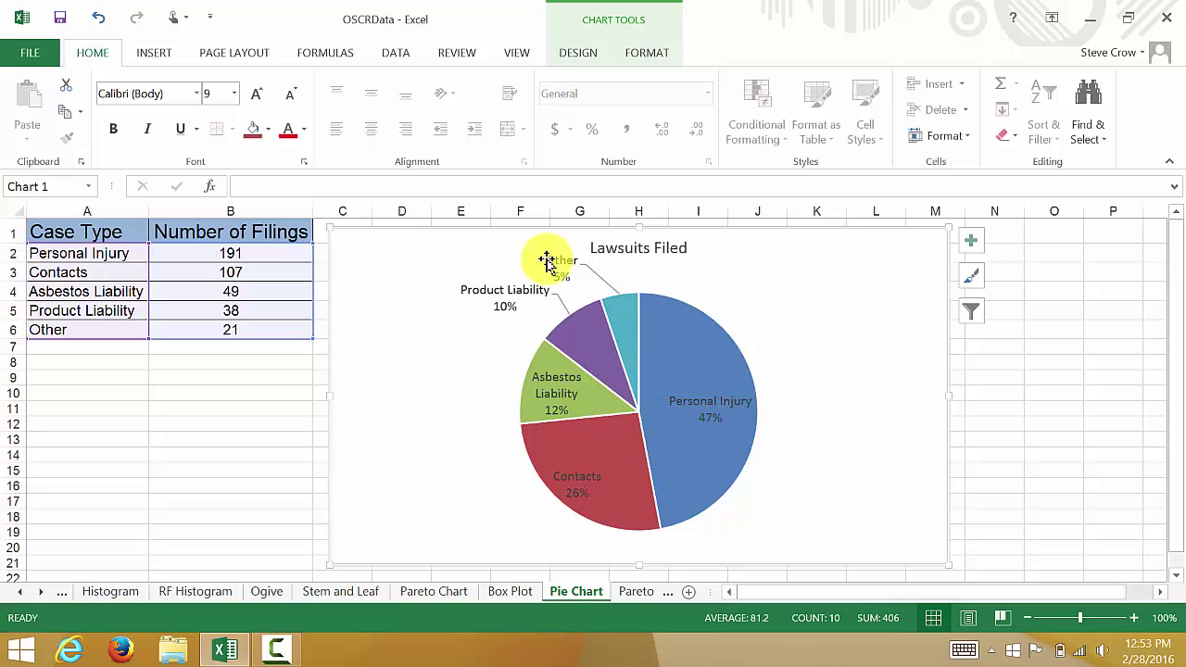
Step: Apply the dark Chart Style 7 and delete the legend it brought back
click(691, 364)
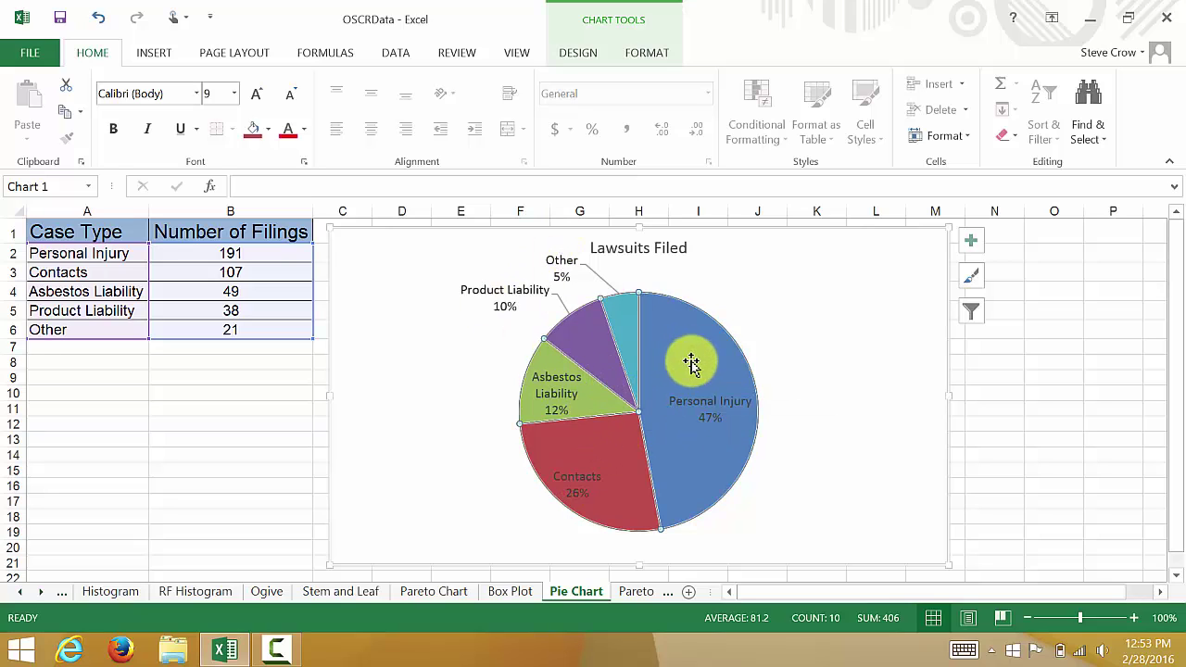
click(851, 292)
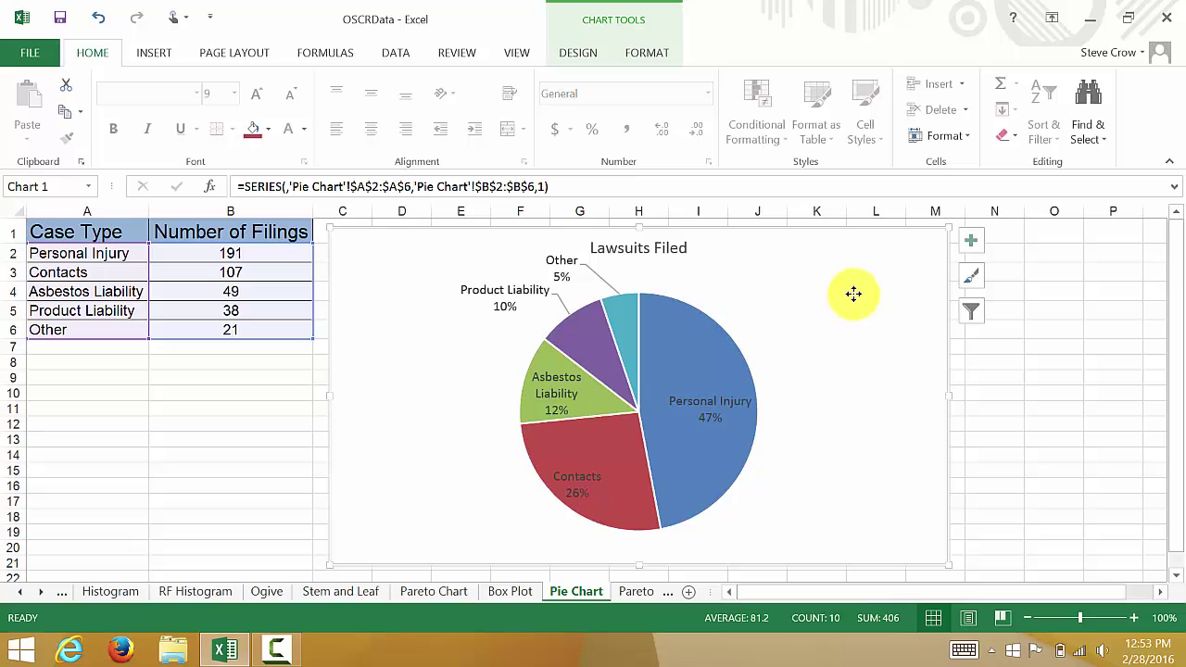
click(576, 53)
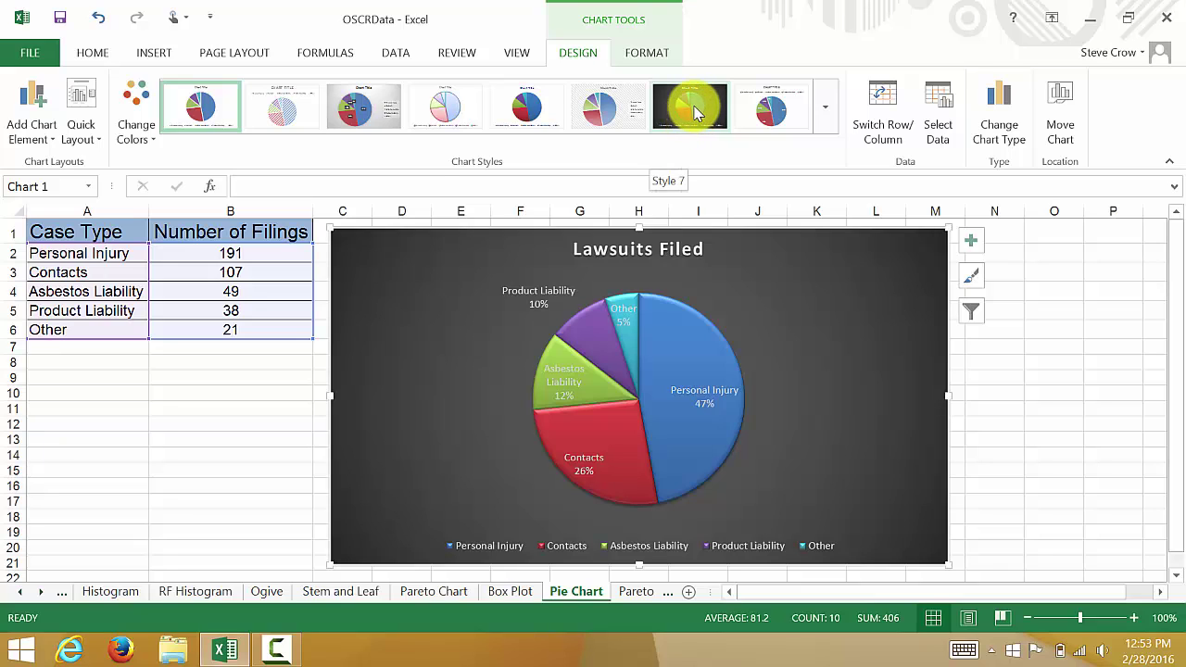
click(697, 113)
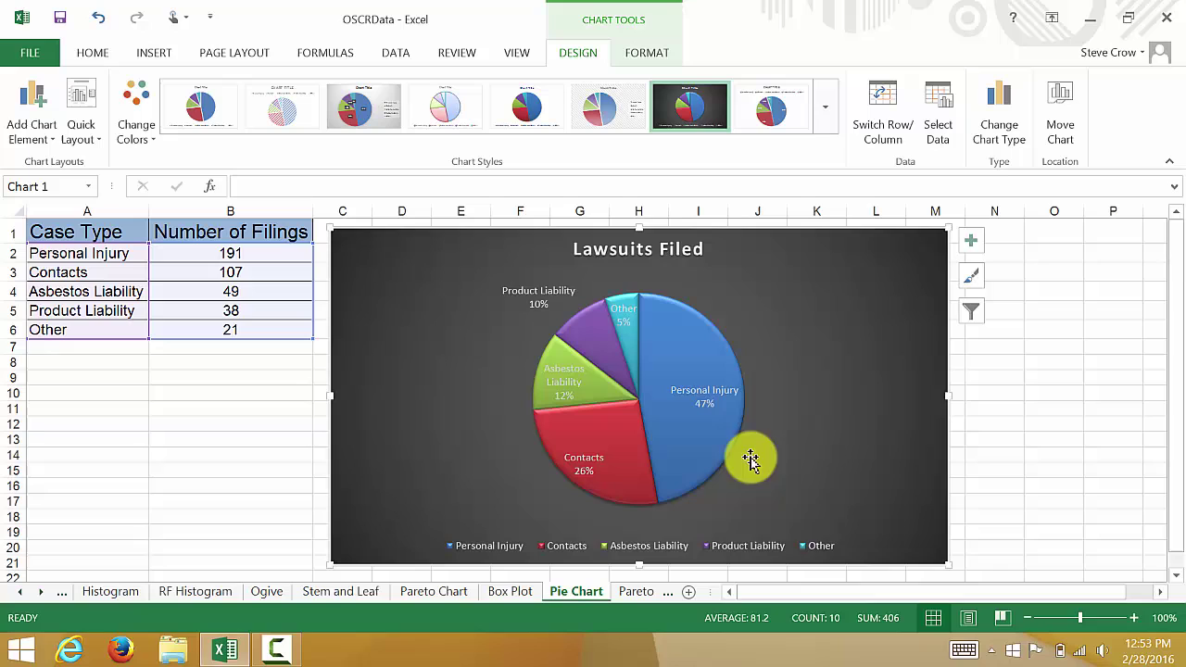
click(749, 544)
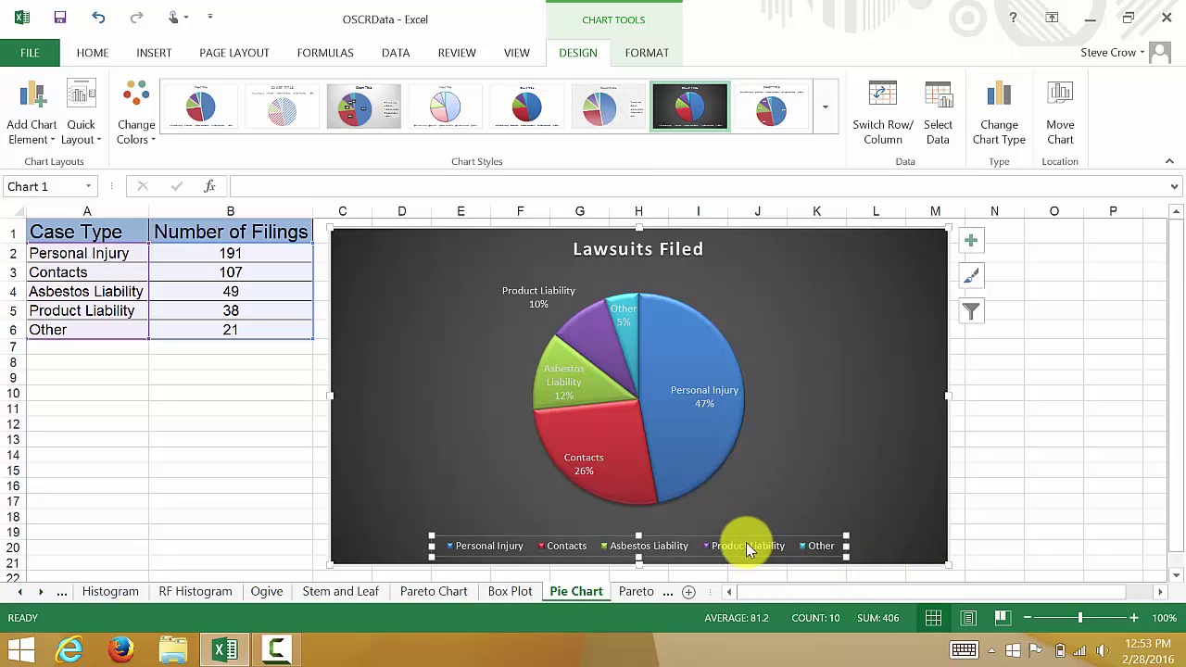
key(Delete)
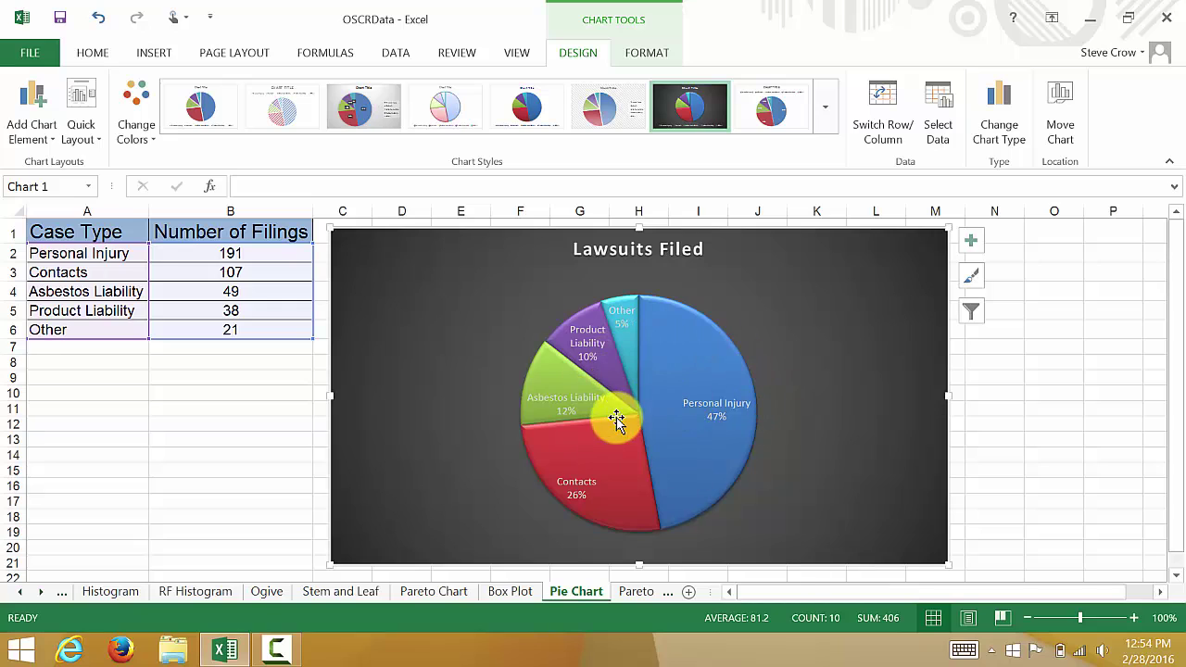
Step: Reduce all slice data labels from 11 pt to 10 pt
mouse_move(576, 439)
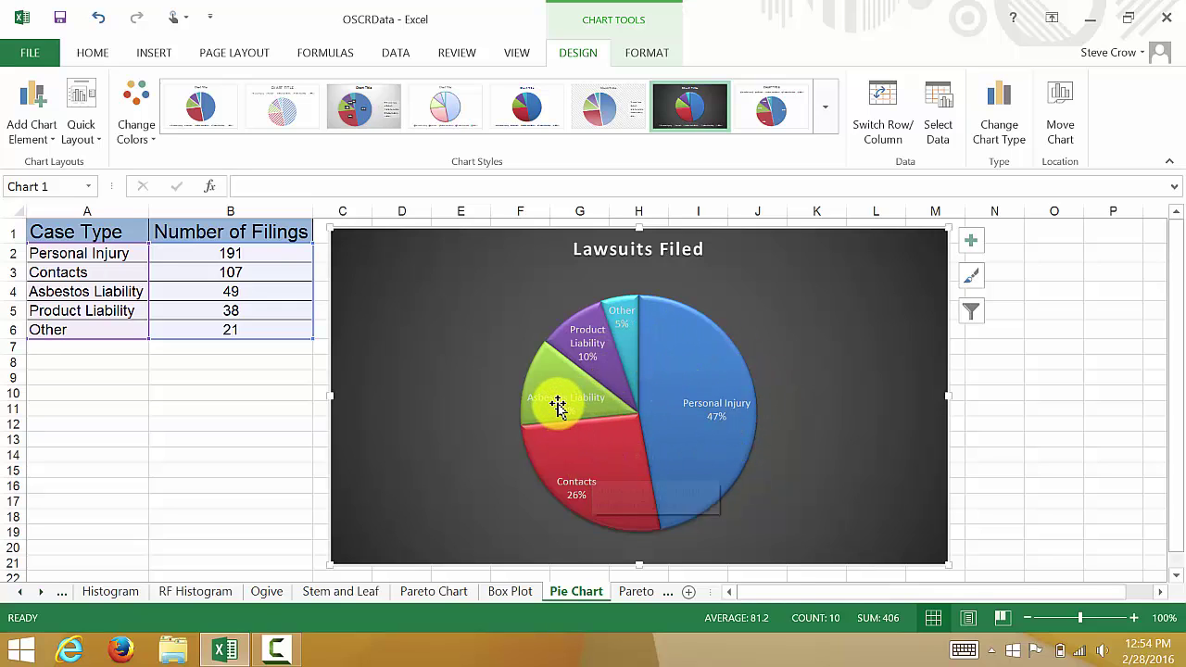
click(554, 400)
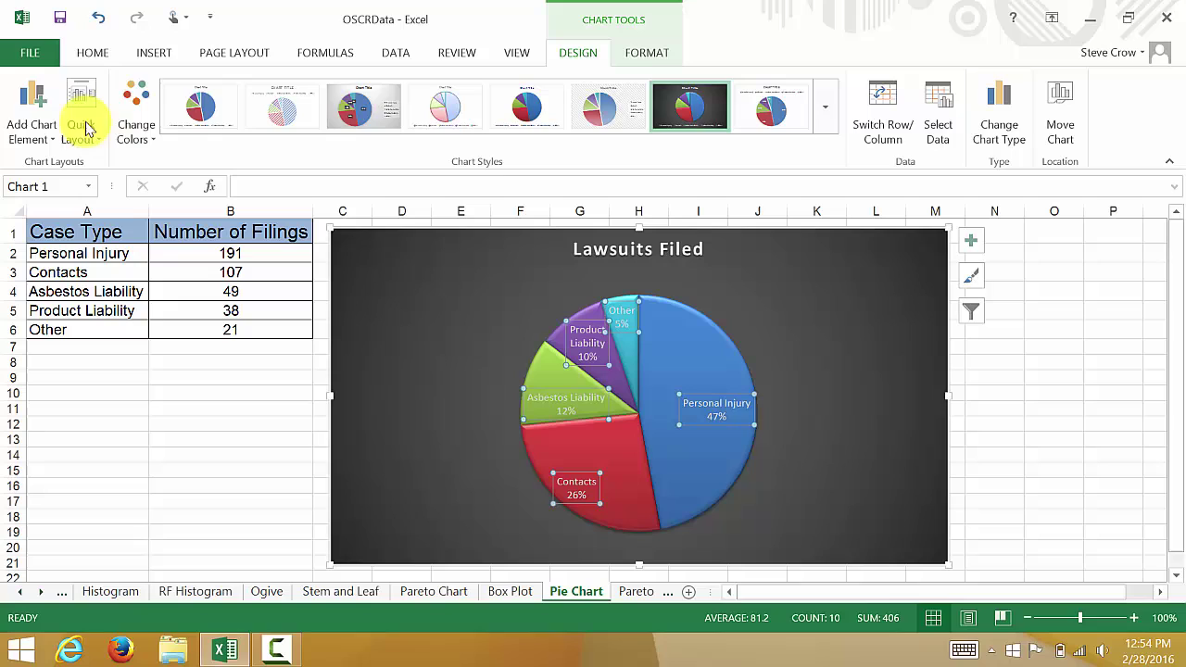
click(88, 55)
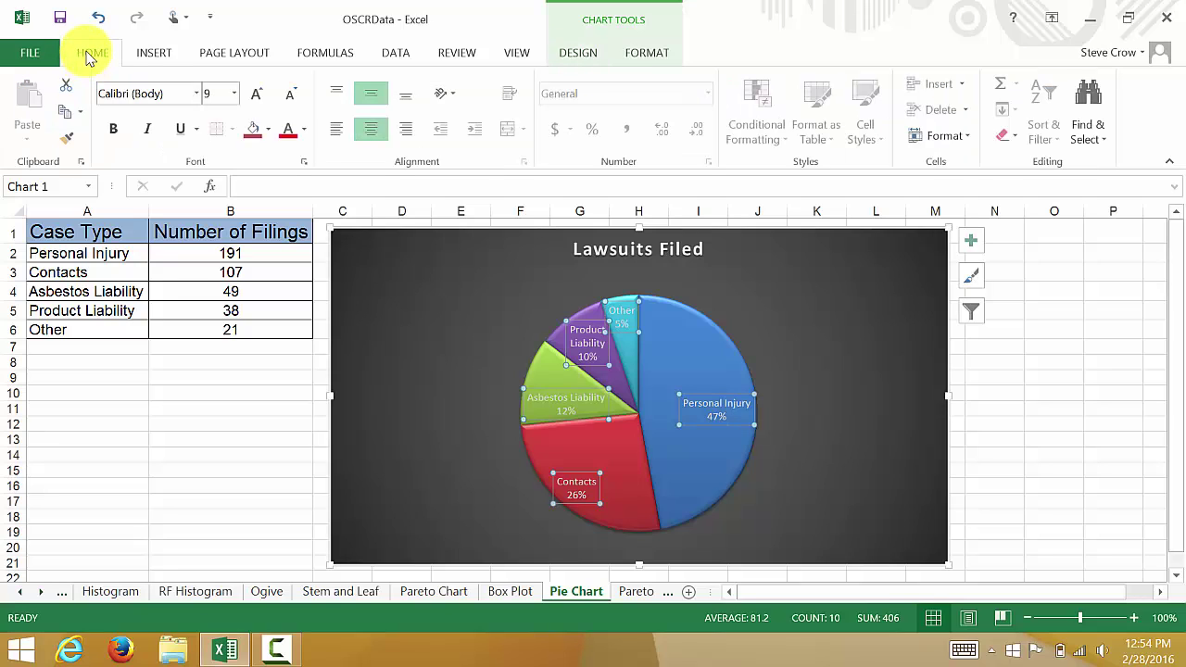
click(233, 93)
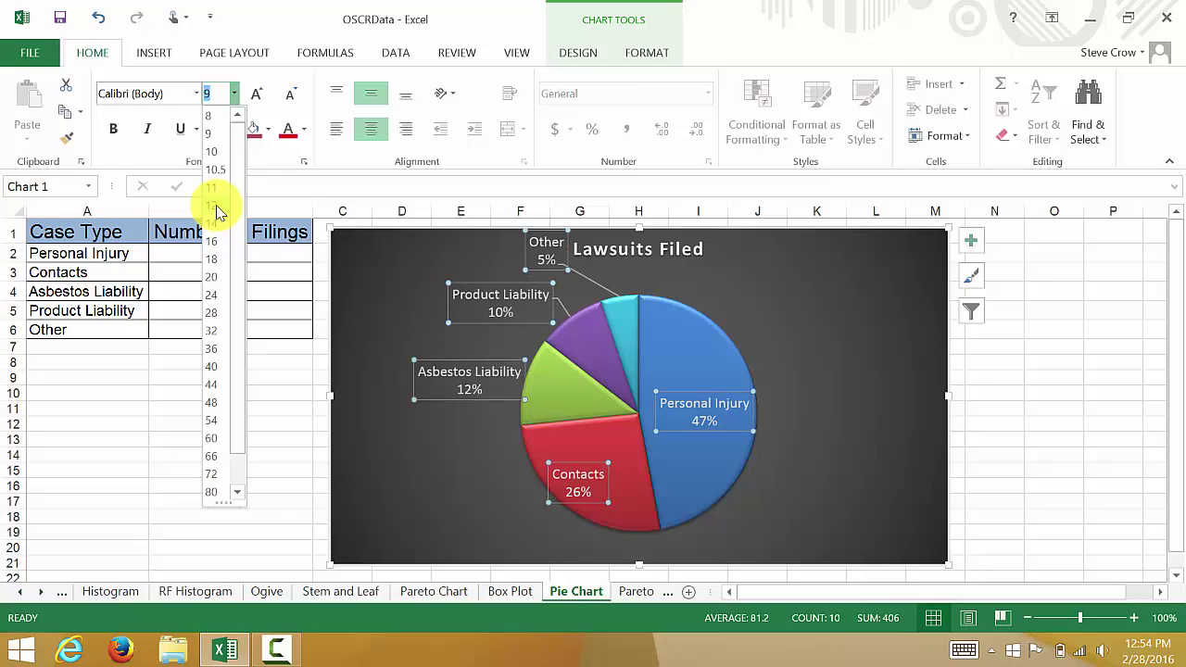
click(214, 153)
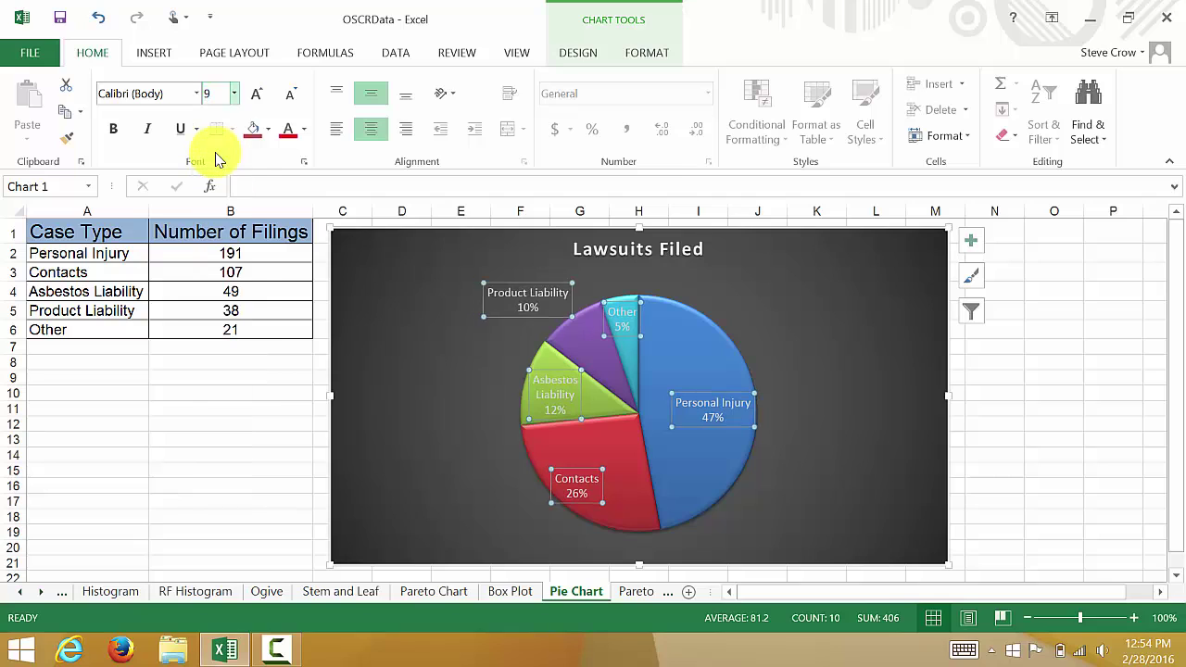
click(428, 380)
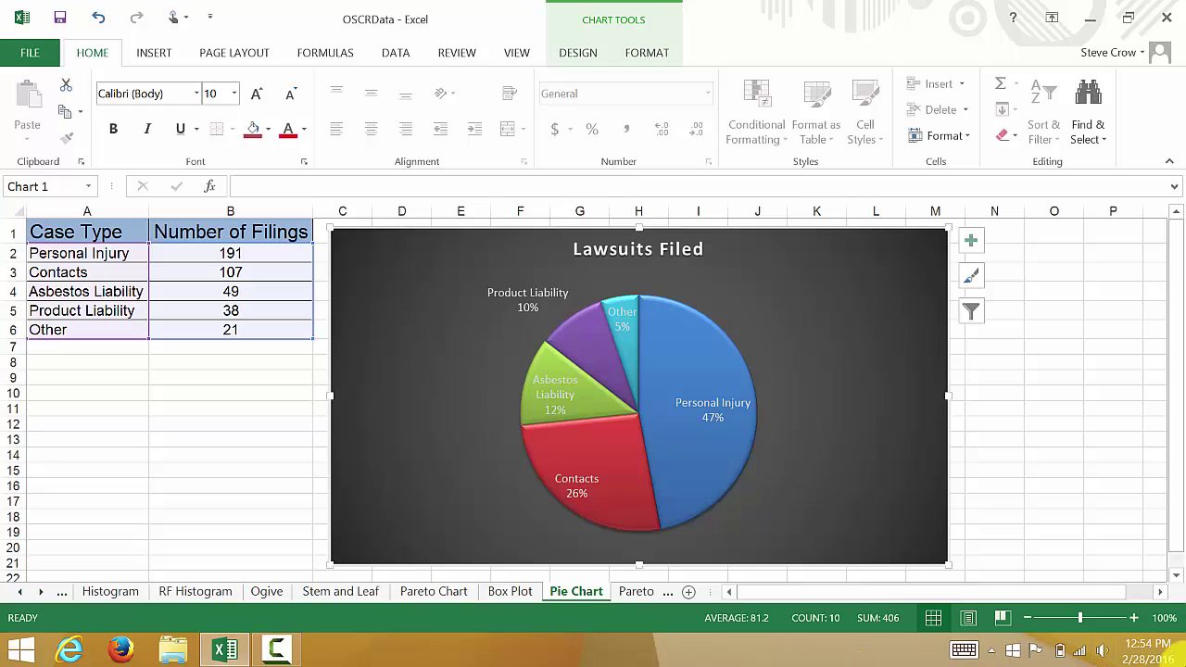
mouse_move(1185, 0)
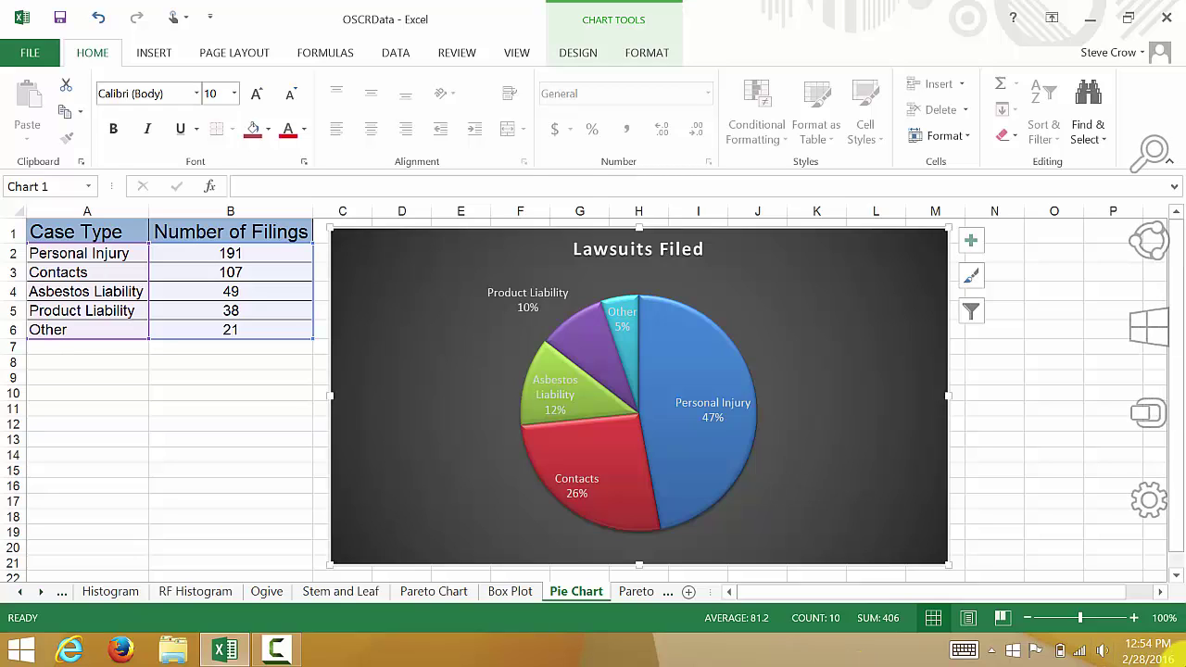